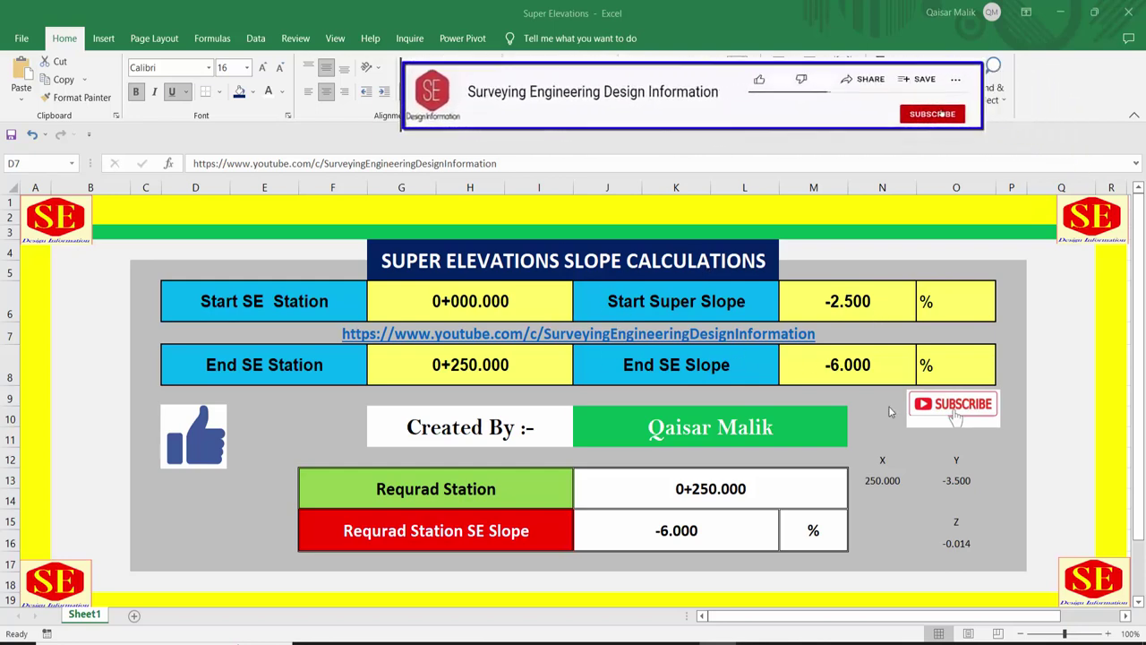
- Review the current station and slope values, then change the End SE Slope to 6
click(230, 303)
click(858, 306)
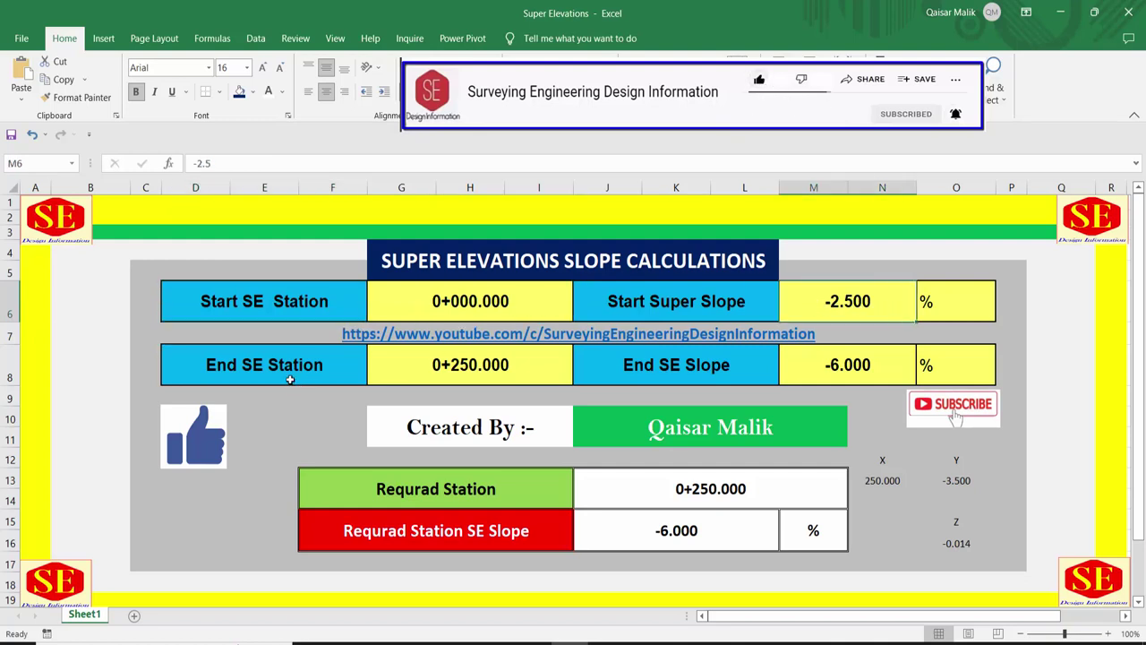
click(290, 380)
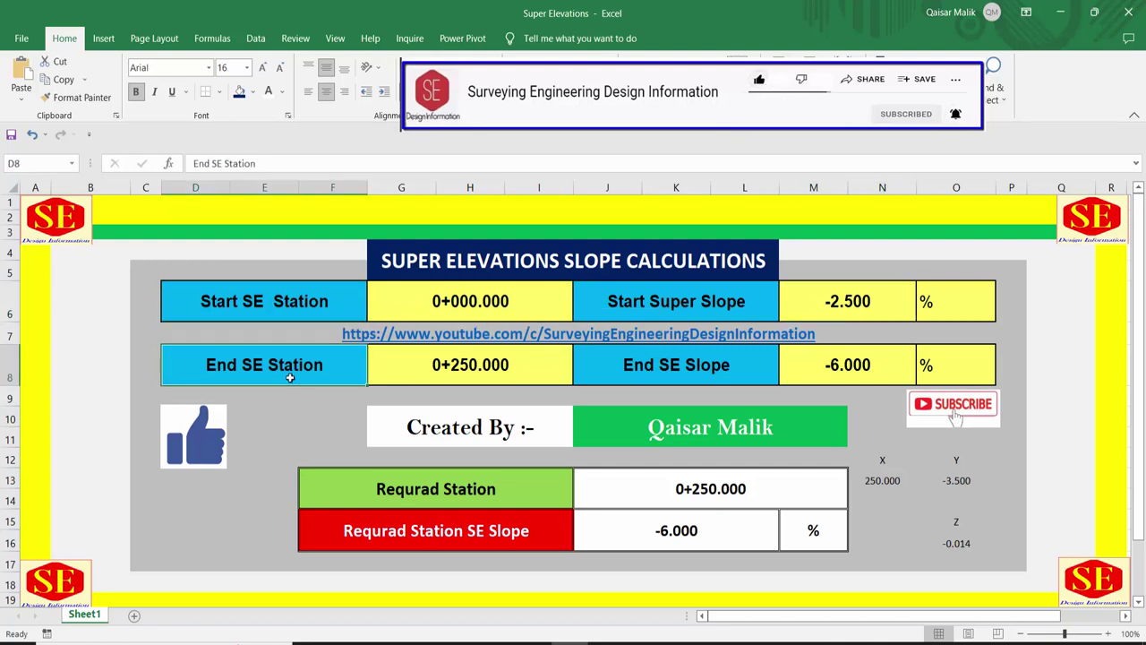
click(505, 365)
click(873, 375)
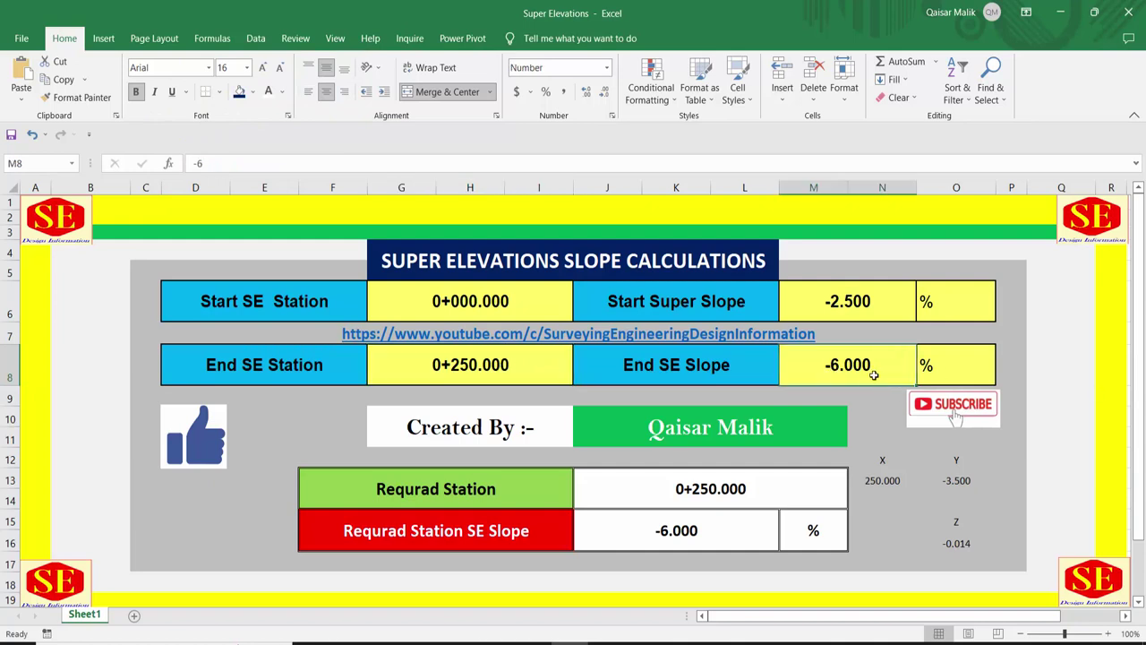
click(868, 301)
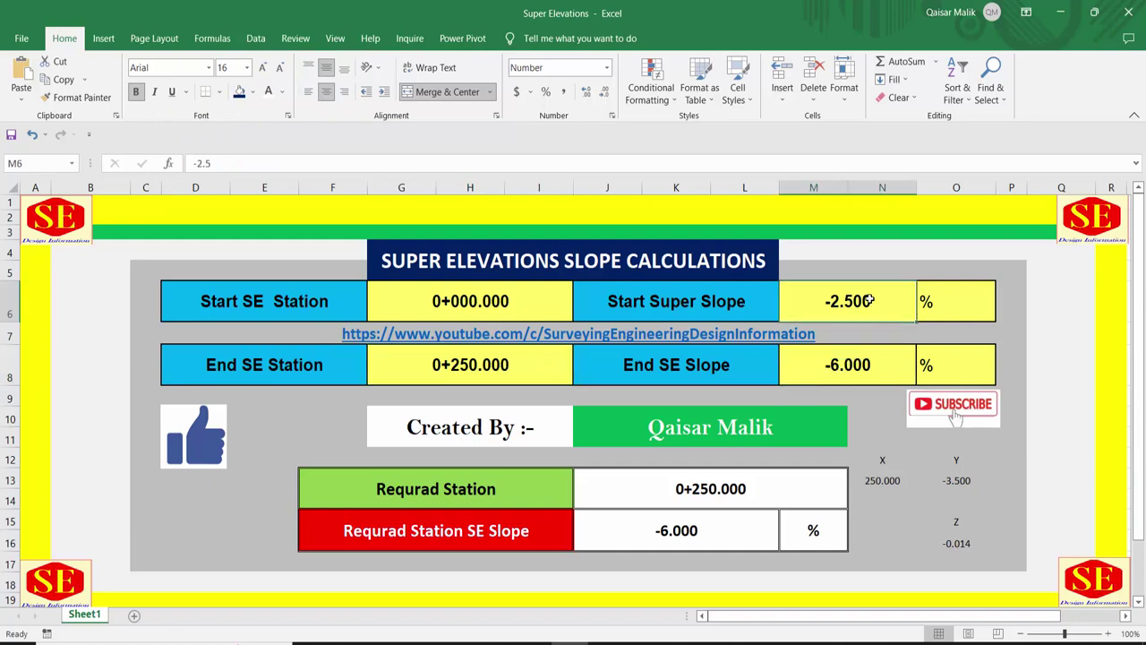
click(867, 364)
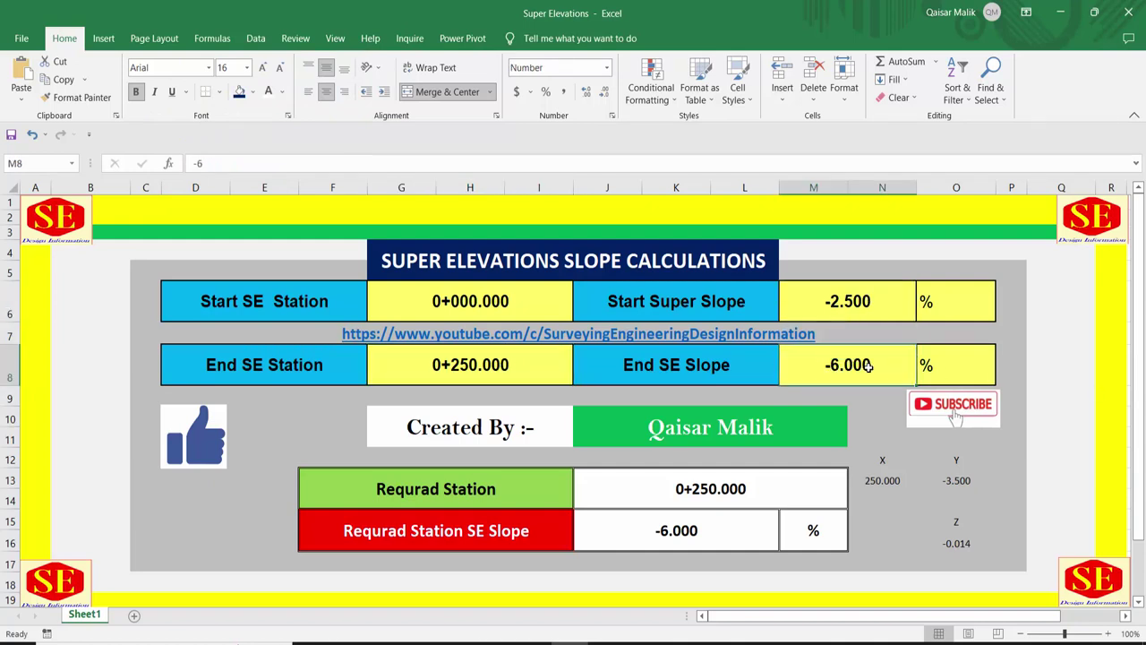
text(6)
key(Return)
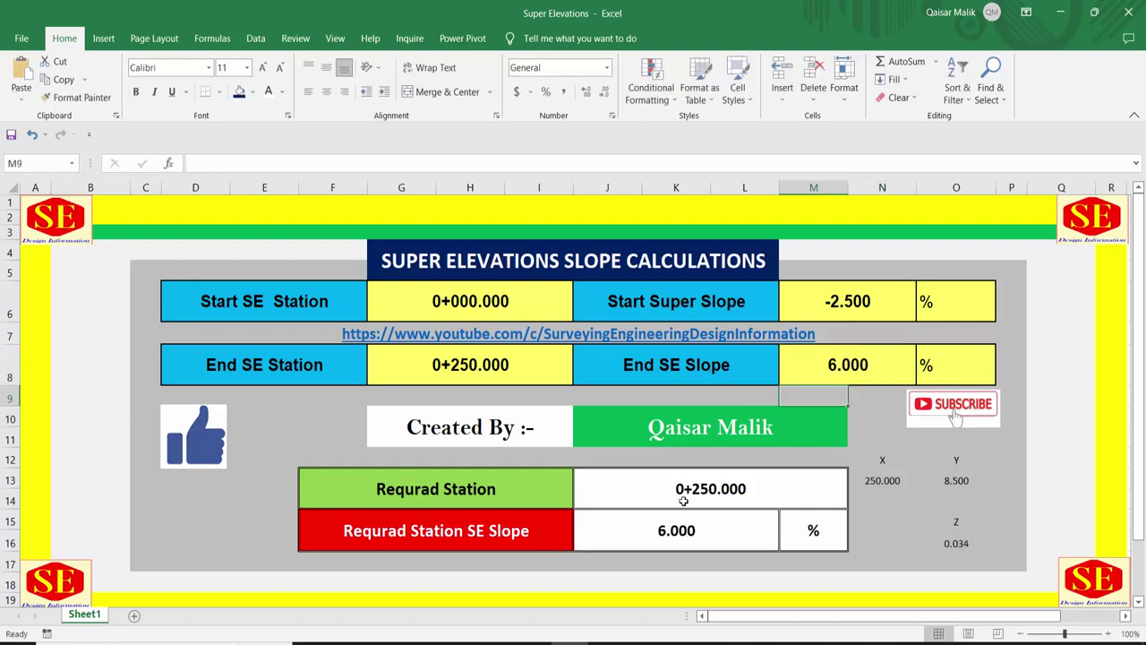
- Enter 100 as the Requrad Station so the required slope reads 0.900
scroll(683, 501, down, 1)
click(690, 454)
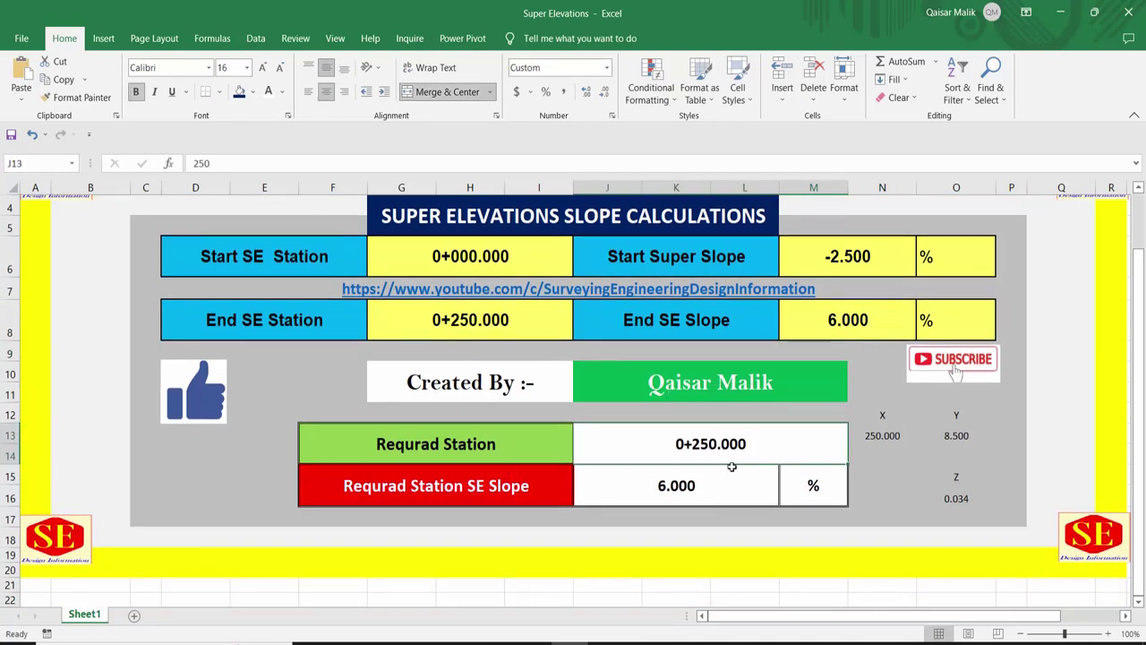
double_click(721, 443)
key(BackSpace)
key(BackSpace)
key(BackSpace)
text(100)
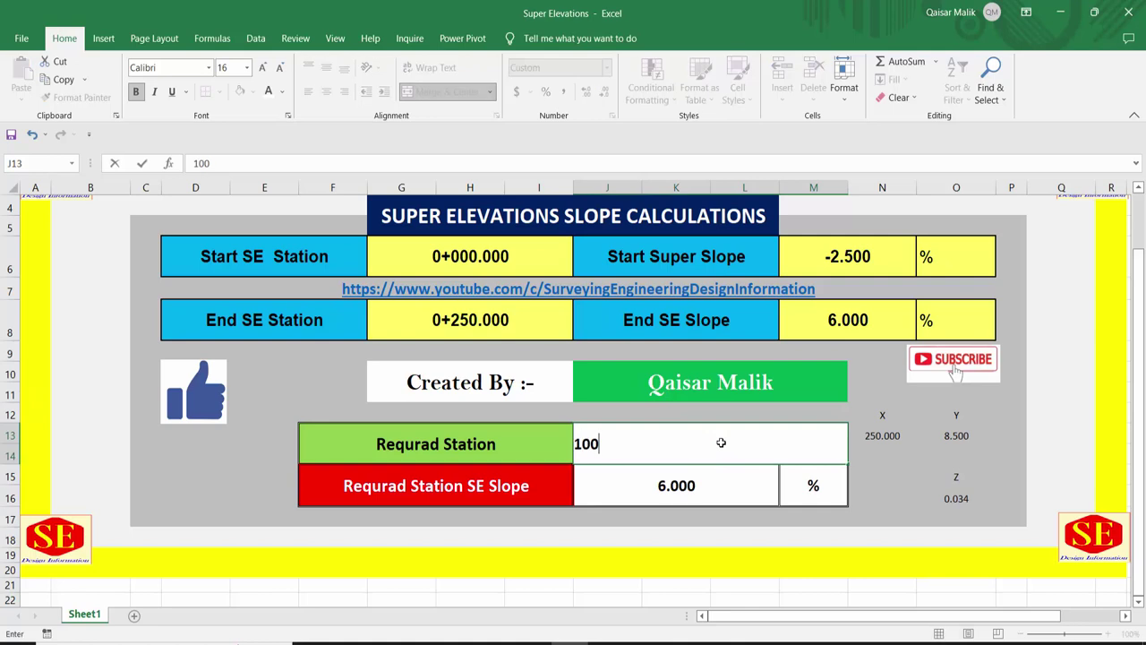
key(Return)
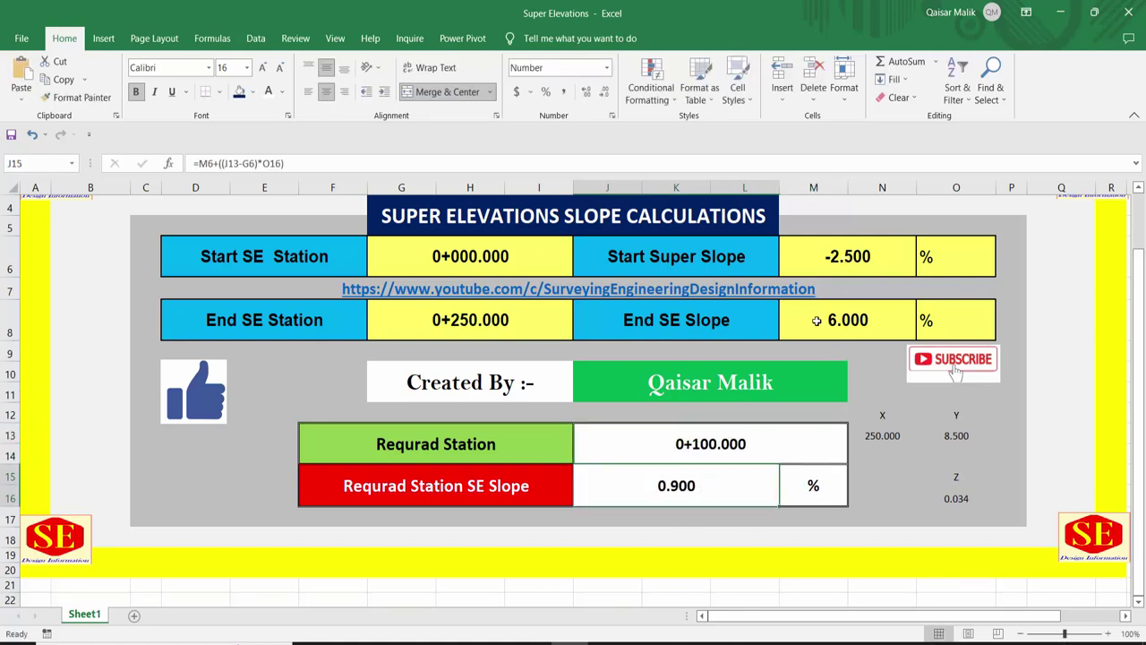
scroll(691, 367, up, 1)
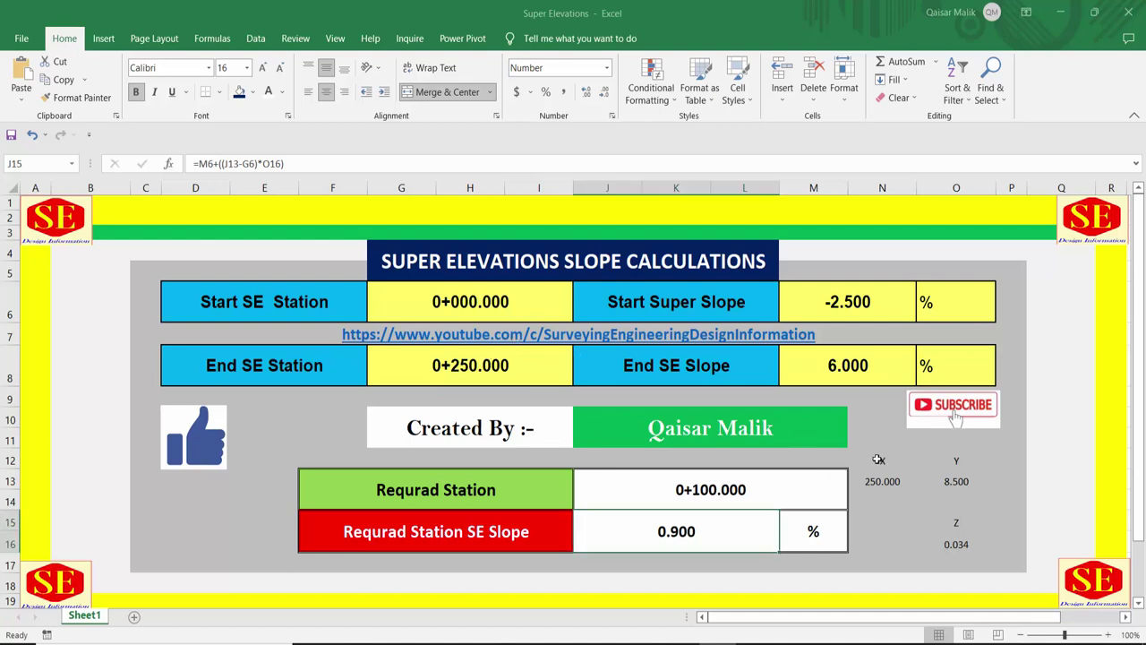
- Clear the start and end stations, both slopes, and the required station
click(950, 520)
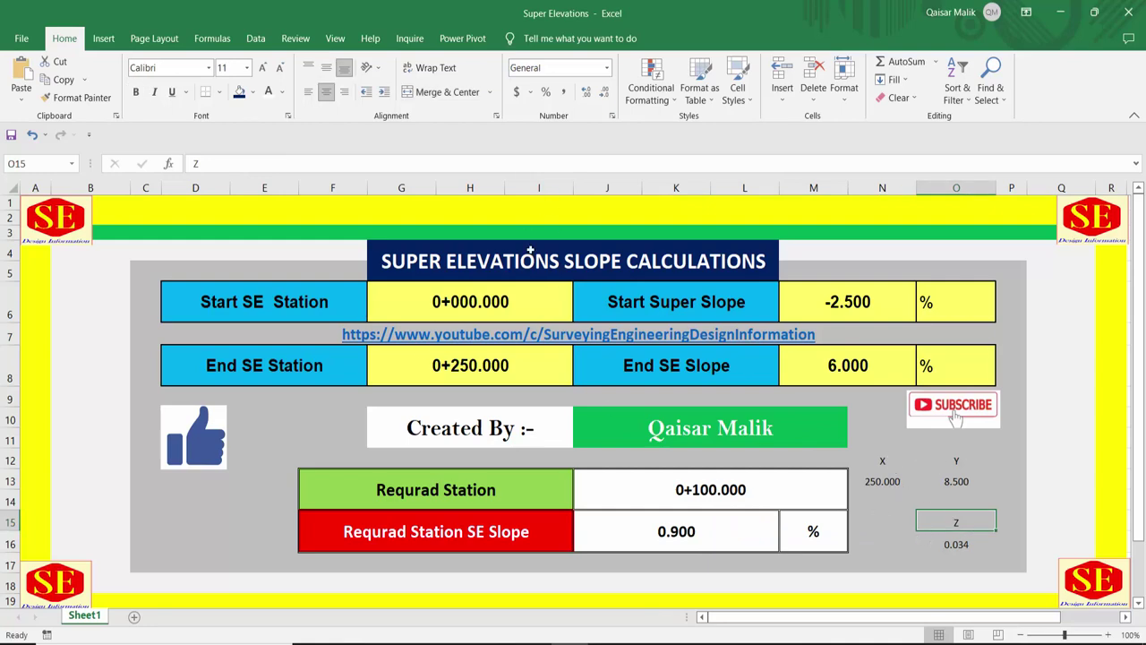
click(504, 302)
key(Delete)
click(852, 304)
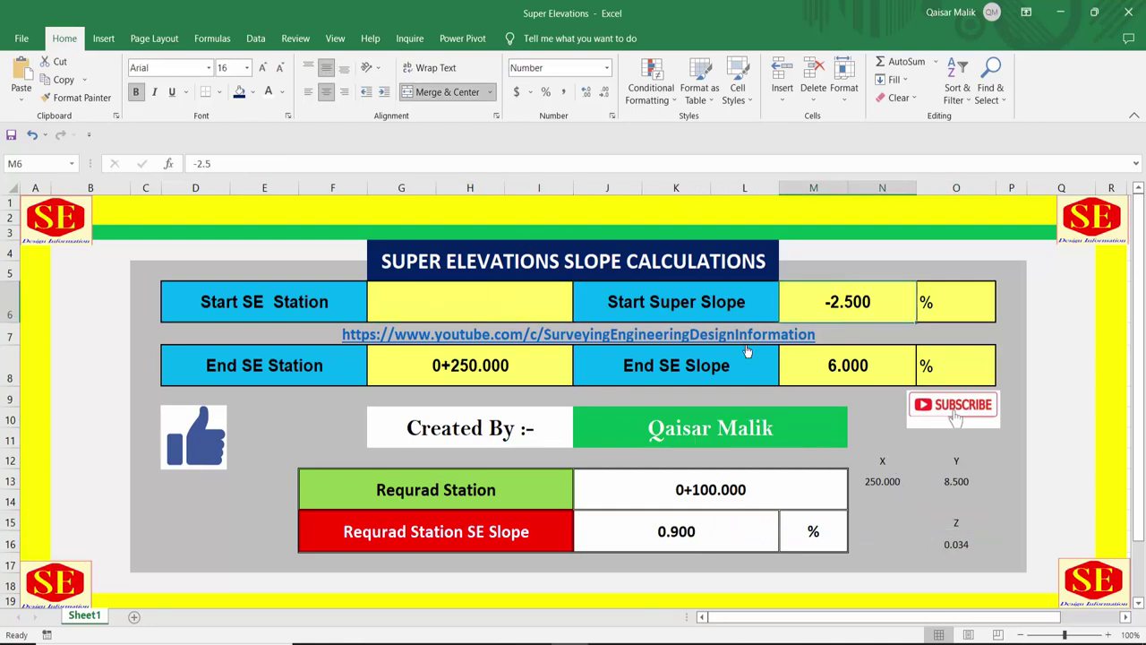
key(Delete)
click(470, 365)
key(Delete)
click(848, 365)
key(Delete)
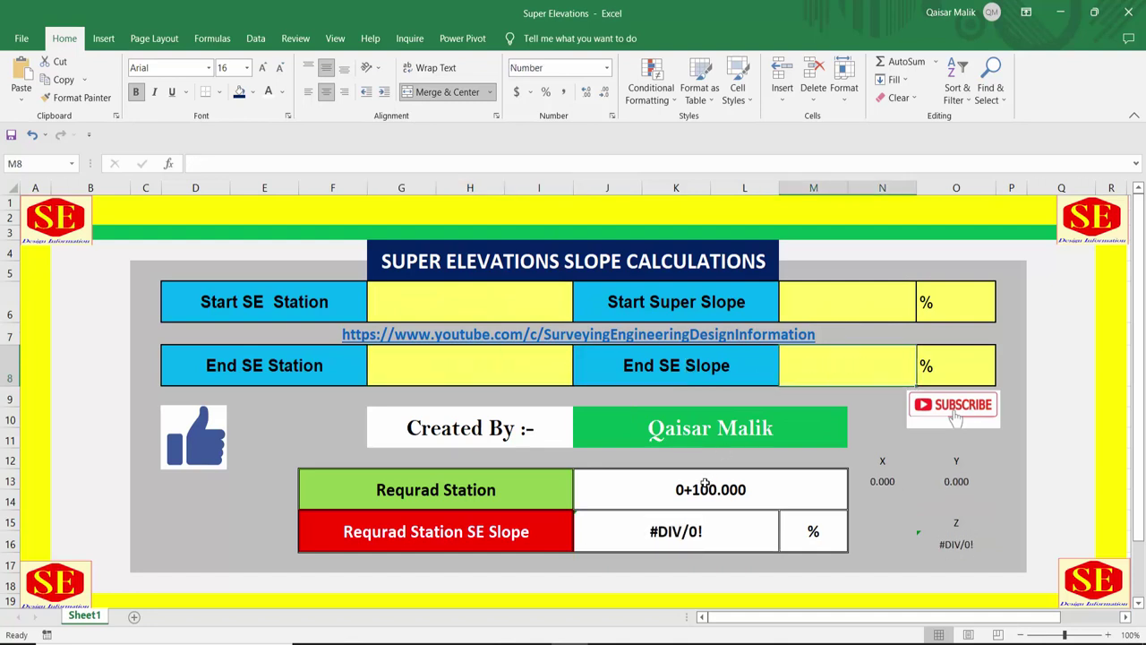
click(711, 490)
key(Delete)
- Delete the required-slope result and the X, Y and Z helper values
click(697, 531)
key(Delete)
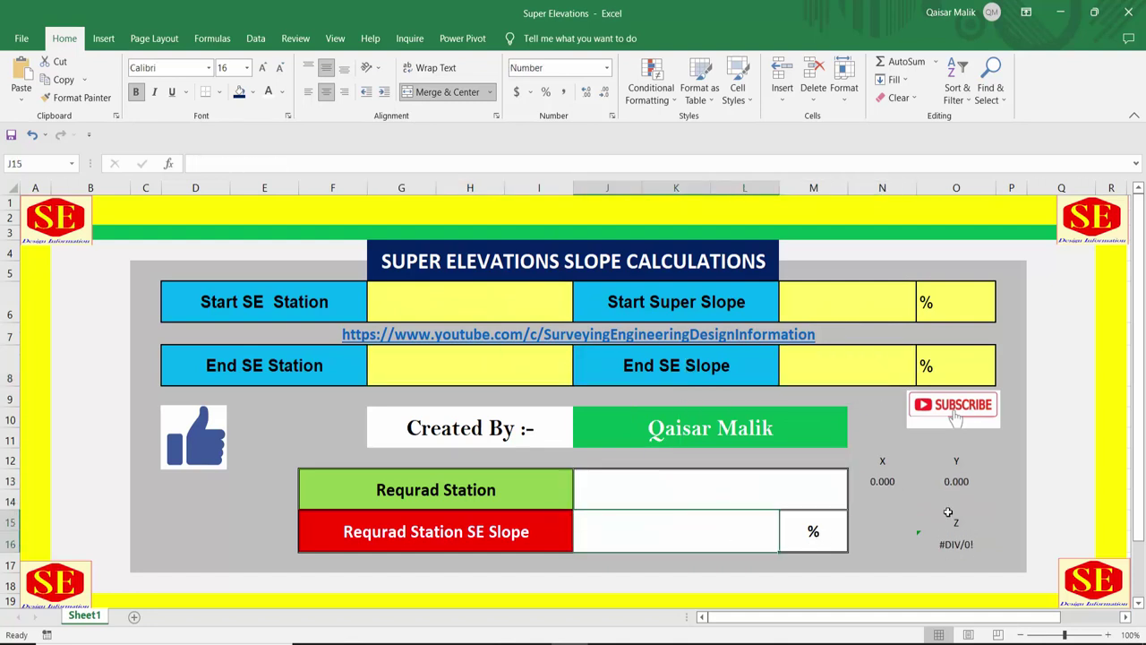
click(910, 486)
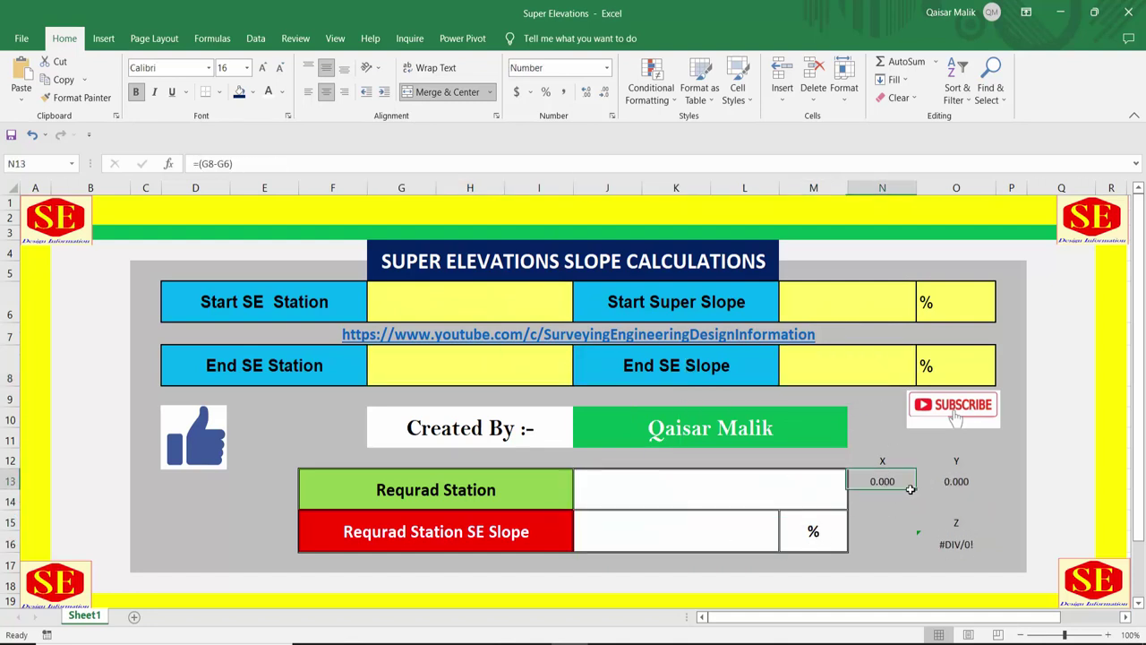
drag(910, 488, 929, 490)
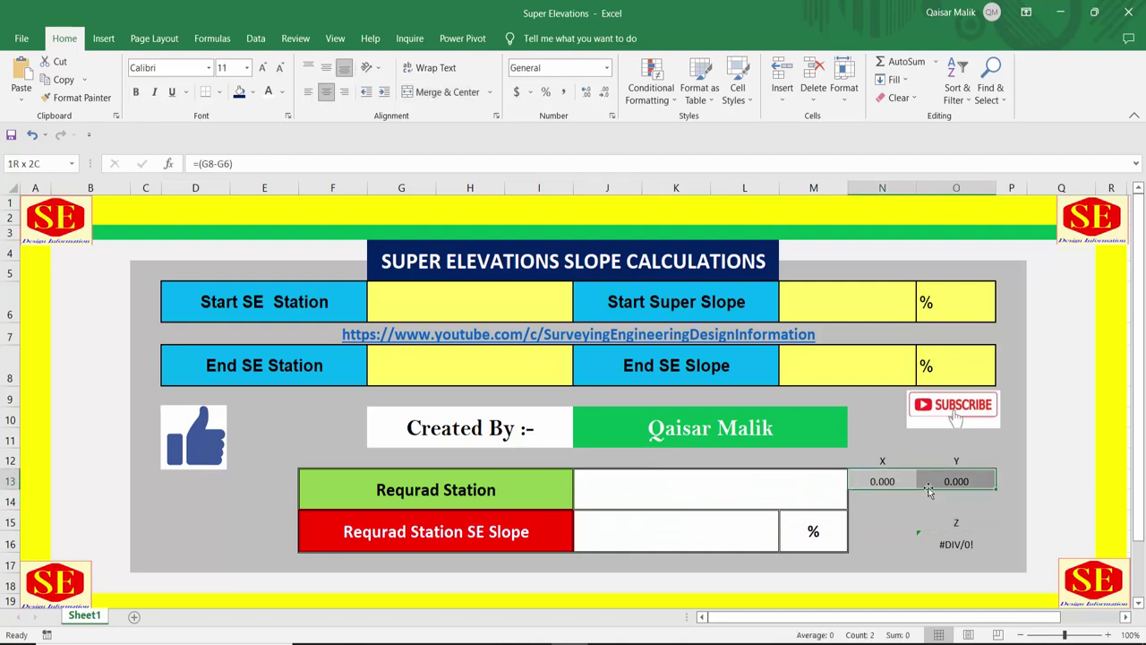
key(Delete)
click(945, 541)
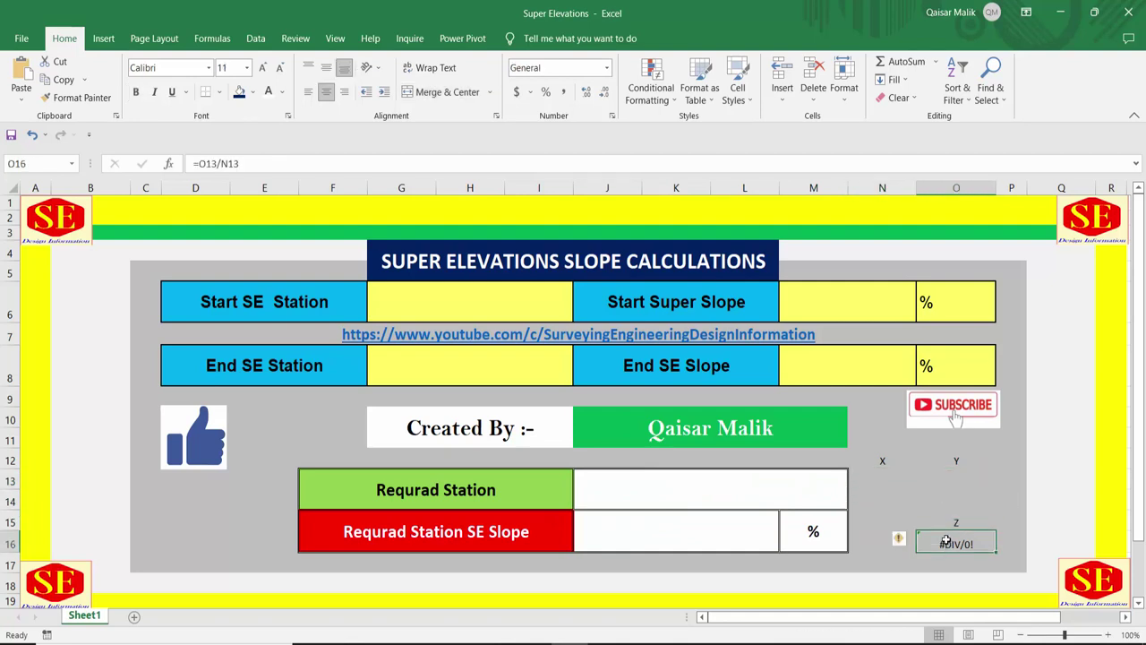
key(Delete)
click(524, 311)
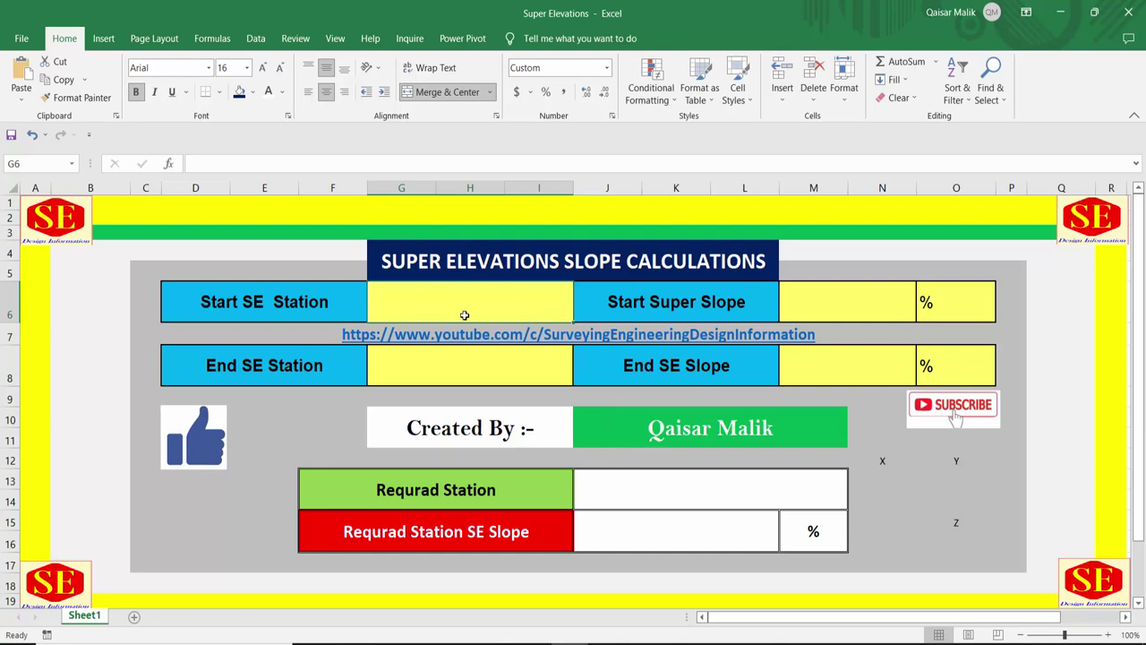
- Enter a Start SE Station of 0 and a Start Super Slope of -2.5
text(0)
key(Return)
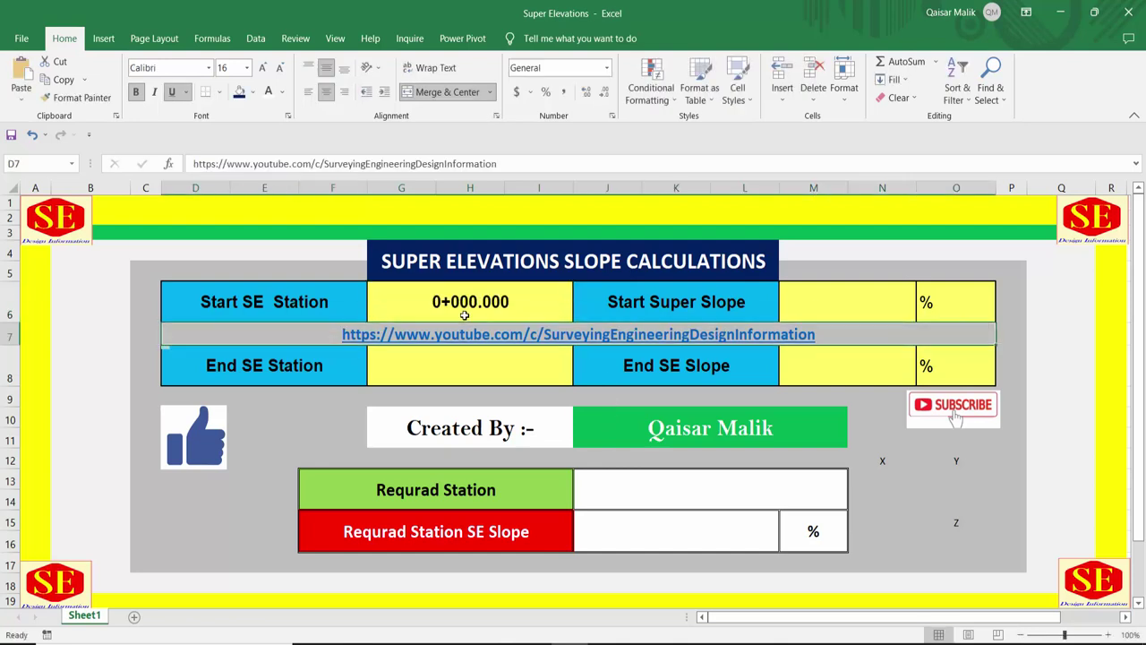
click(800, 303)
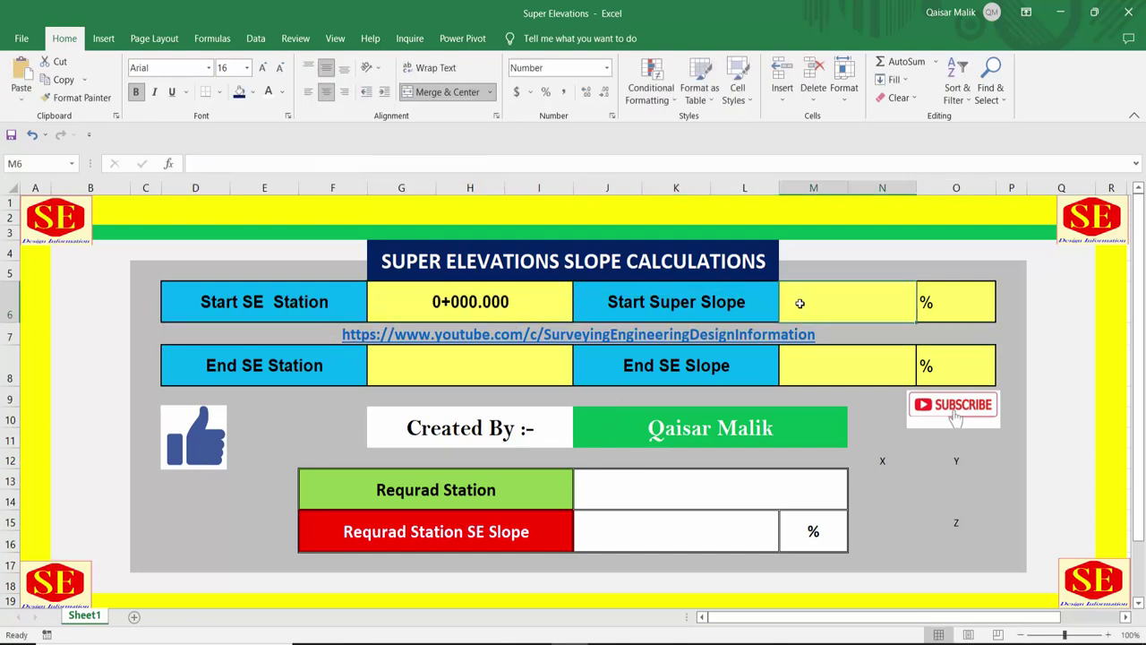
text(-2.5)
key(Return)
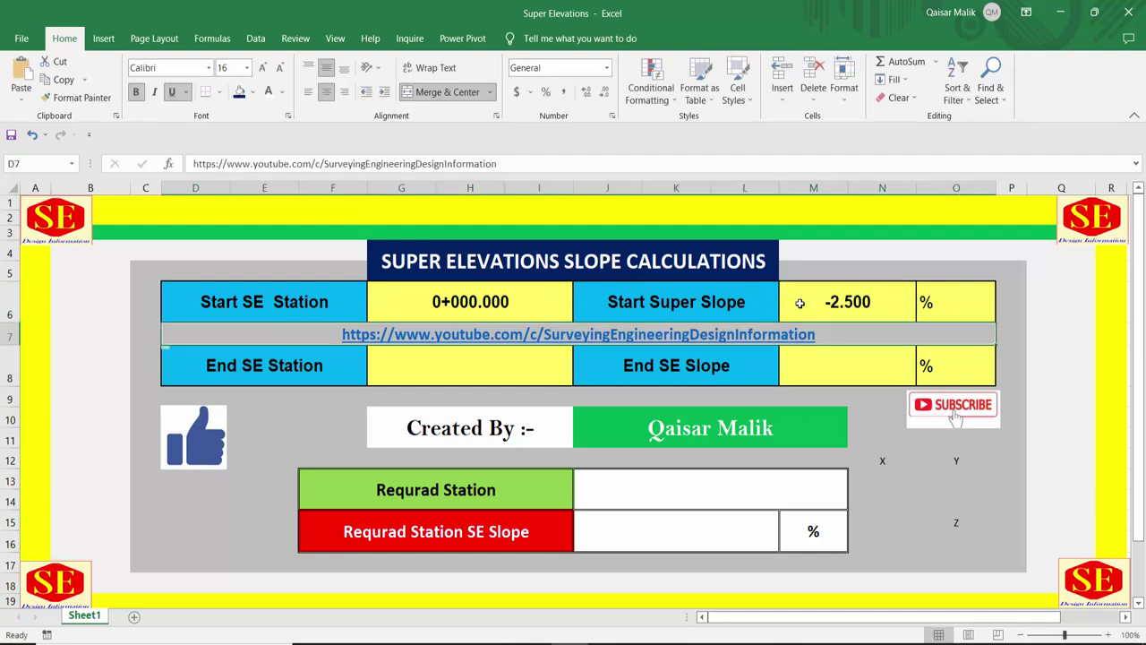
click(827, 305)
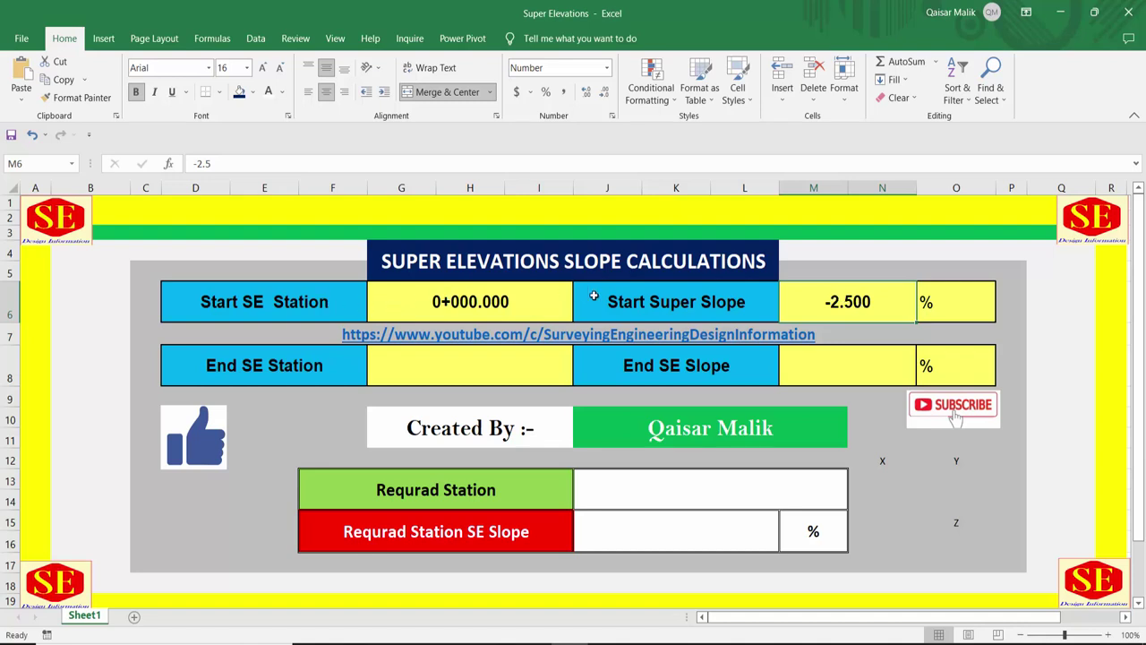
click(450, 306)
click(826, 301)
- Enter an End SE Station of 500
click(224, 363)
click(448, 374)
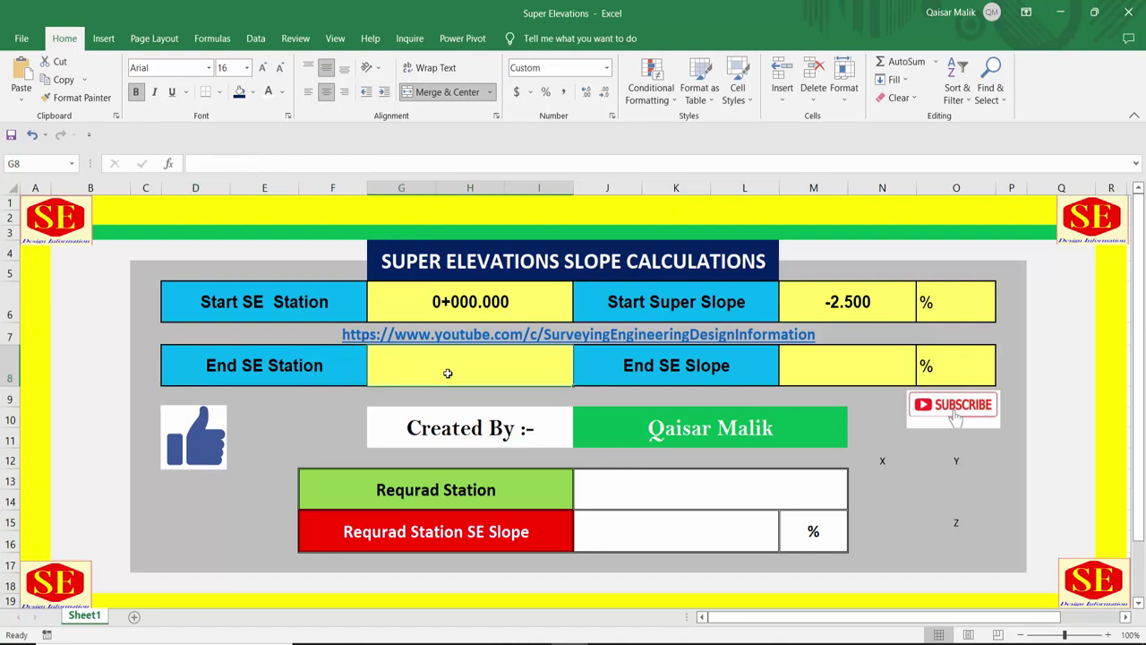
text(500)
key(Return)
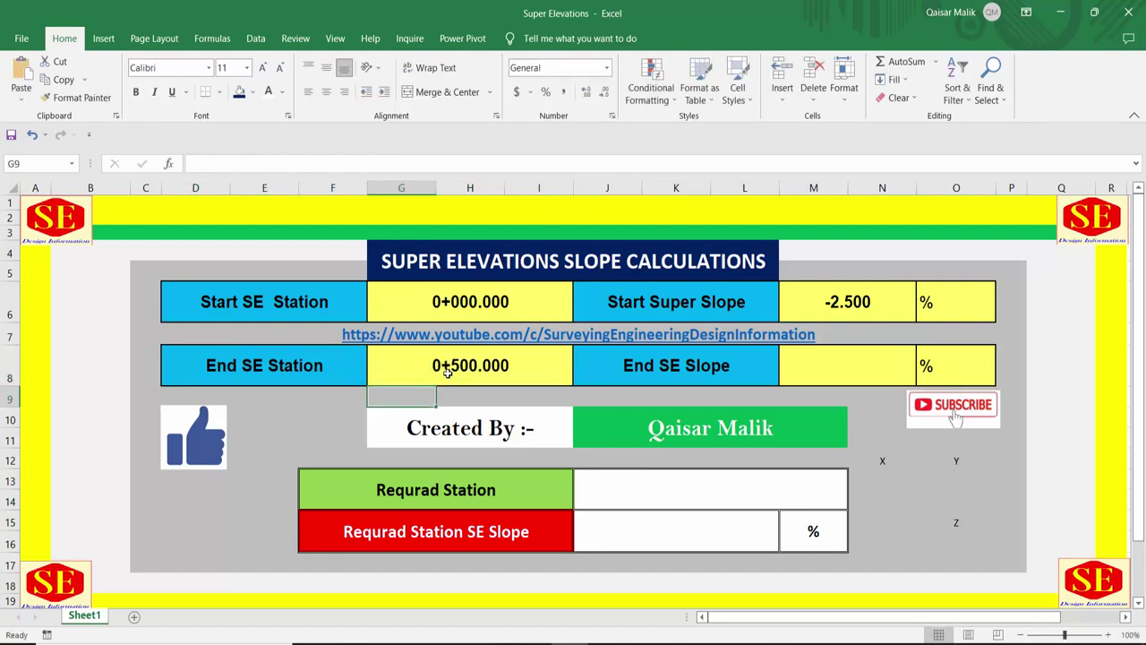
click(455, 368)
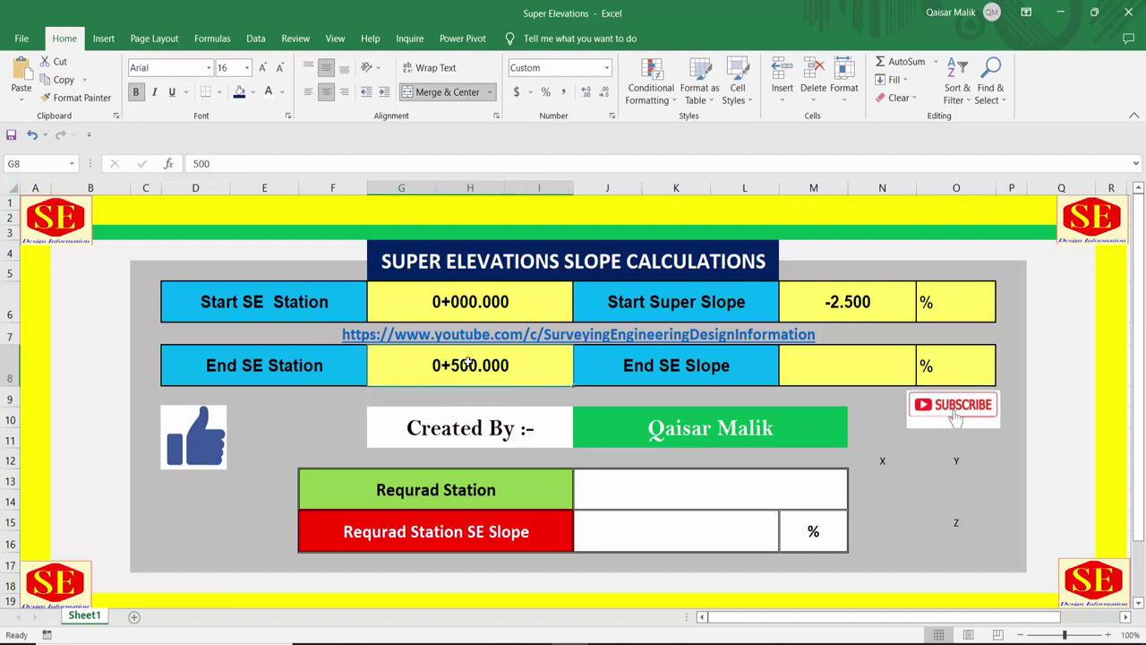
- Set the End SE Slope to 6 after a cancelled copy of the start values
click(476, 304)
key(ctrl+c)
click(471, 362)
click(829, 306)
key(ctrl+c)
click(822, 358)
key(Escape)
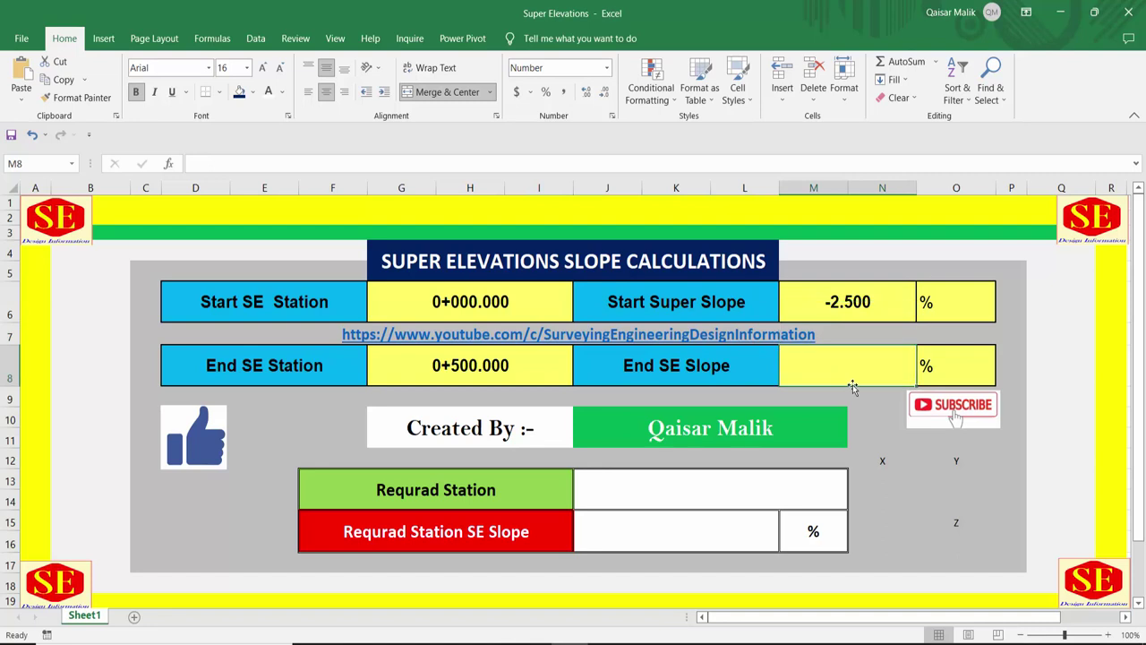
text(6)
click(852, 384)
click(492, 313)
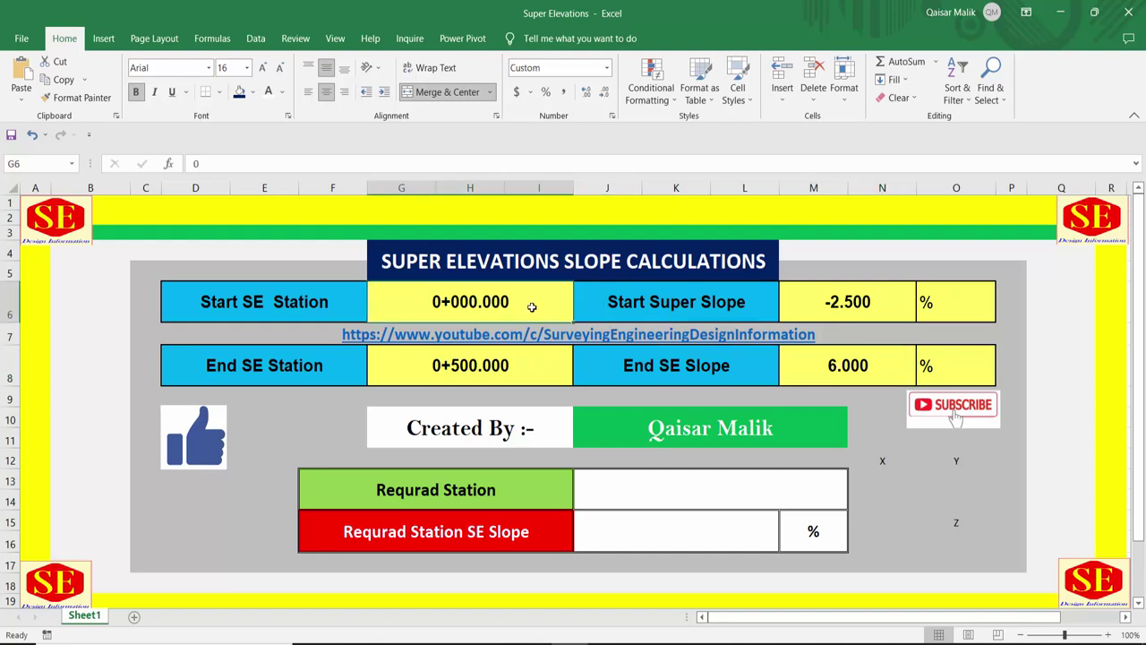
- Change the stations to 1+000 at start and 1500 at end
text(1+000)
key(Return)
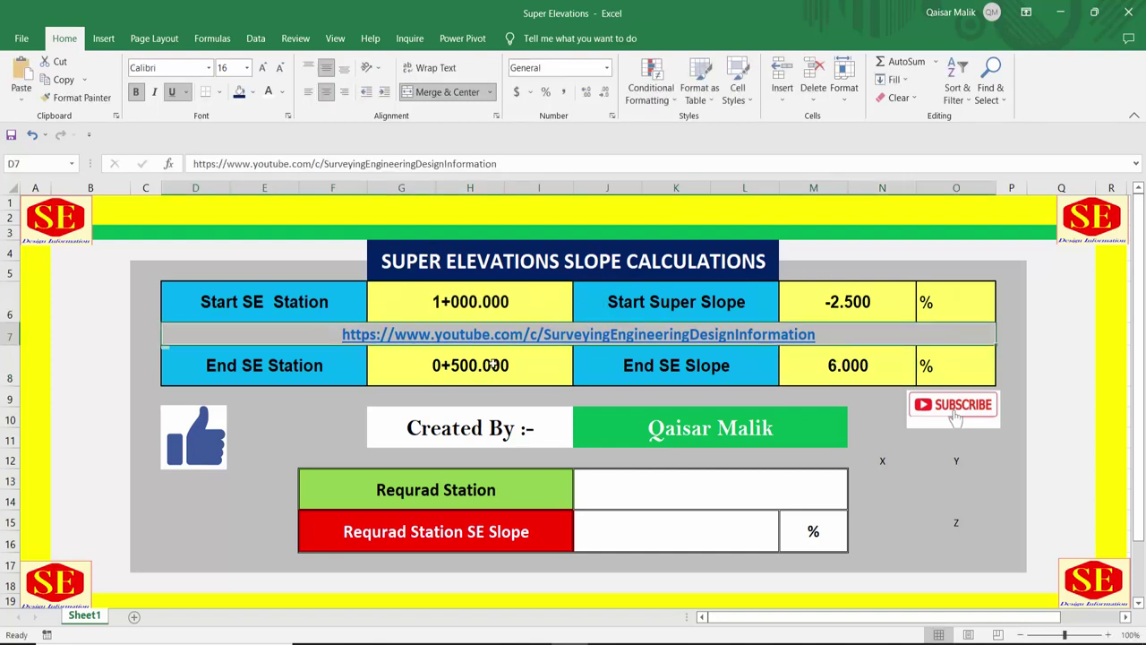
click(484, 370)
text(1500)
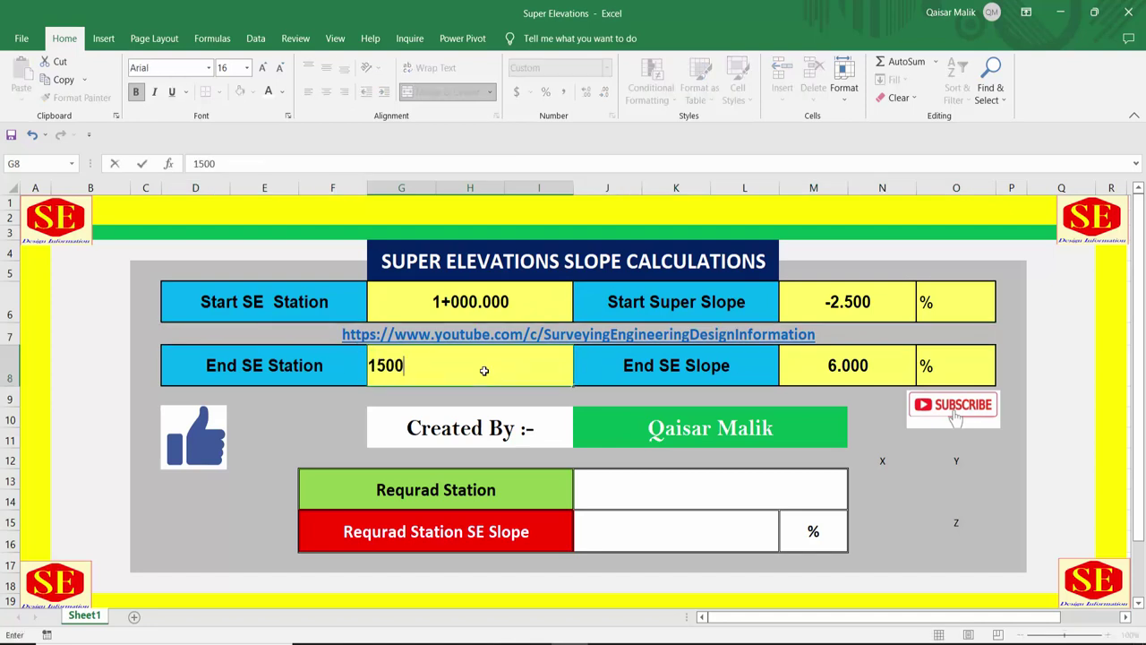
key(Return)
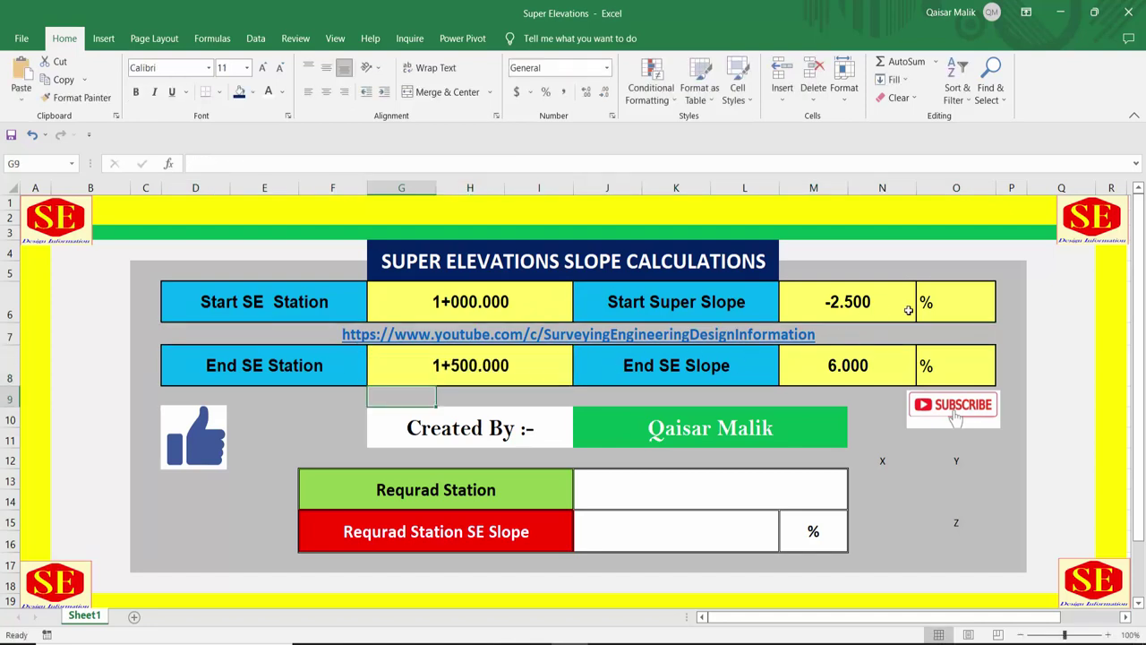
- Try a start slope of -2 and an end slope of 4
click(891, 307)
text(-2)
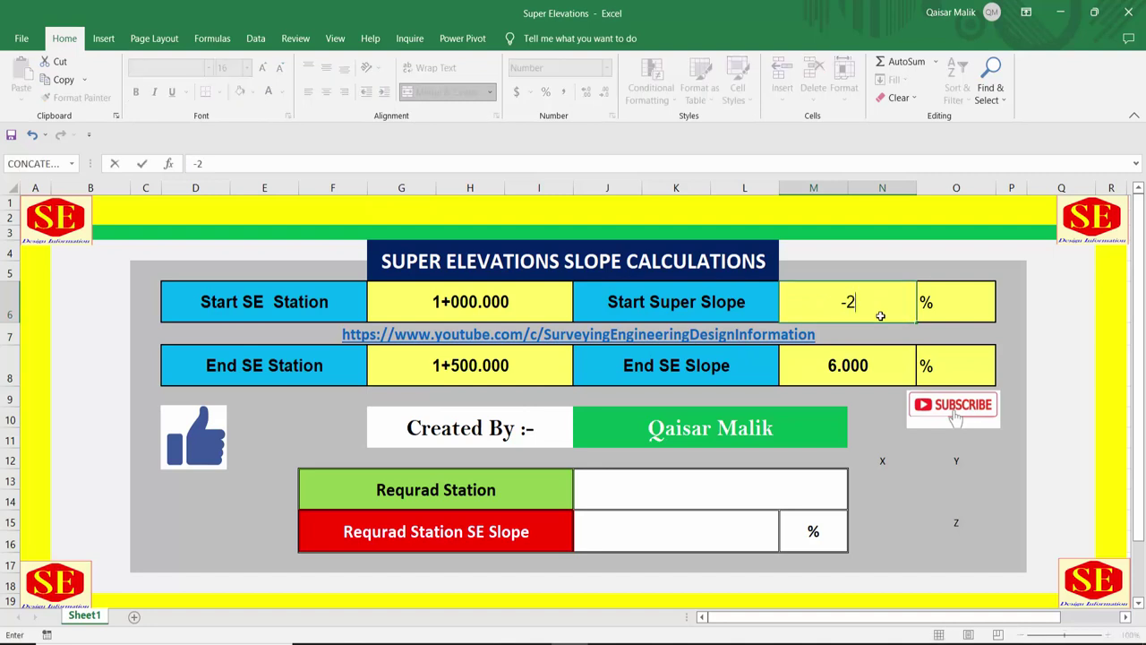
key(Return)
click(876, 370)
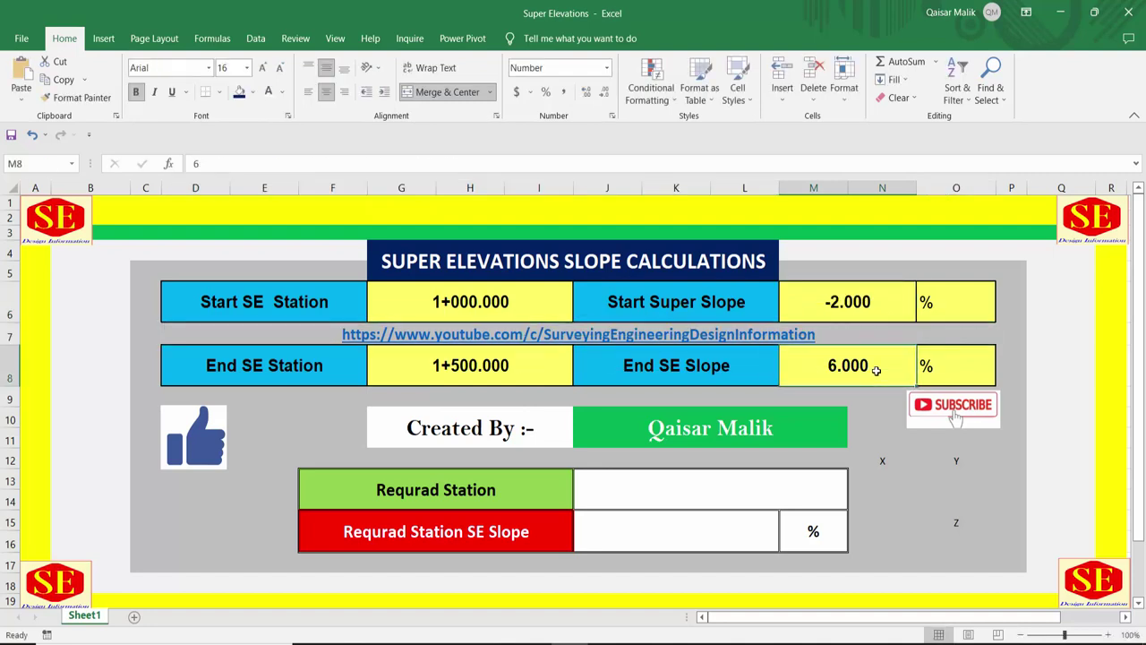
text(4)
key(Return)
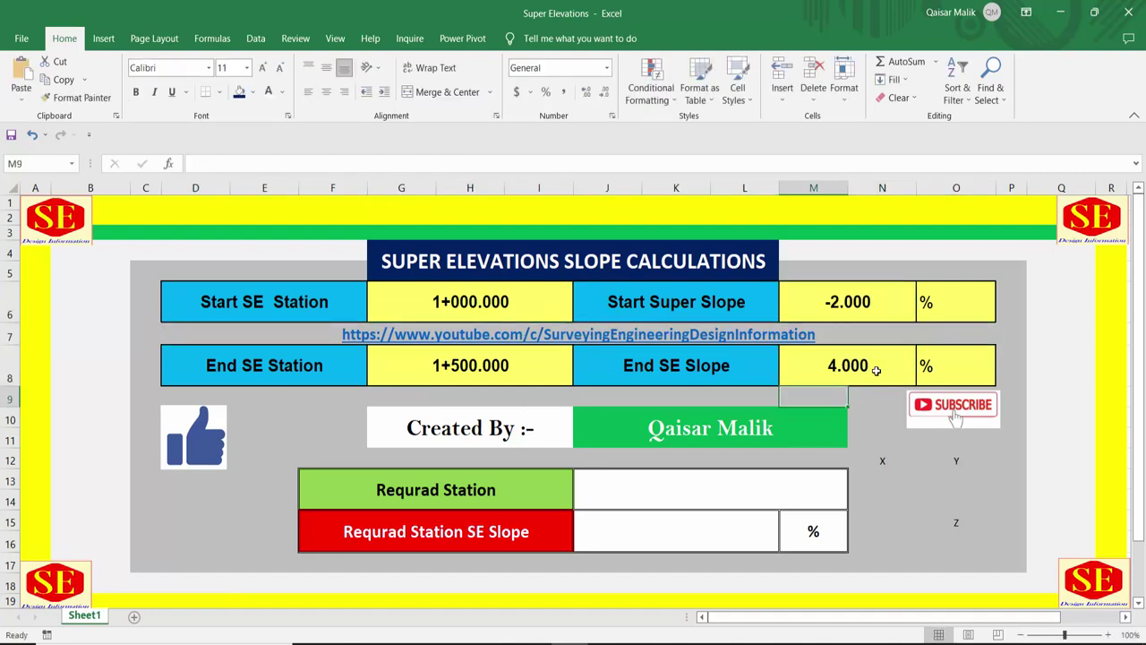
- Restore slopes -2.5 and 6, and set the required station to 1+100
click(858, 302)
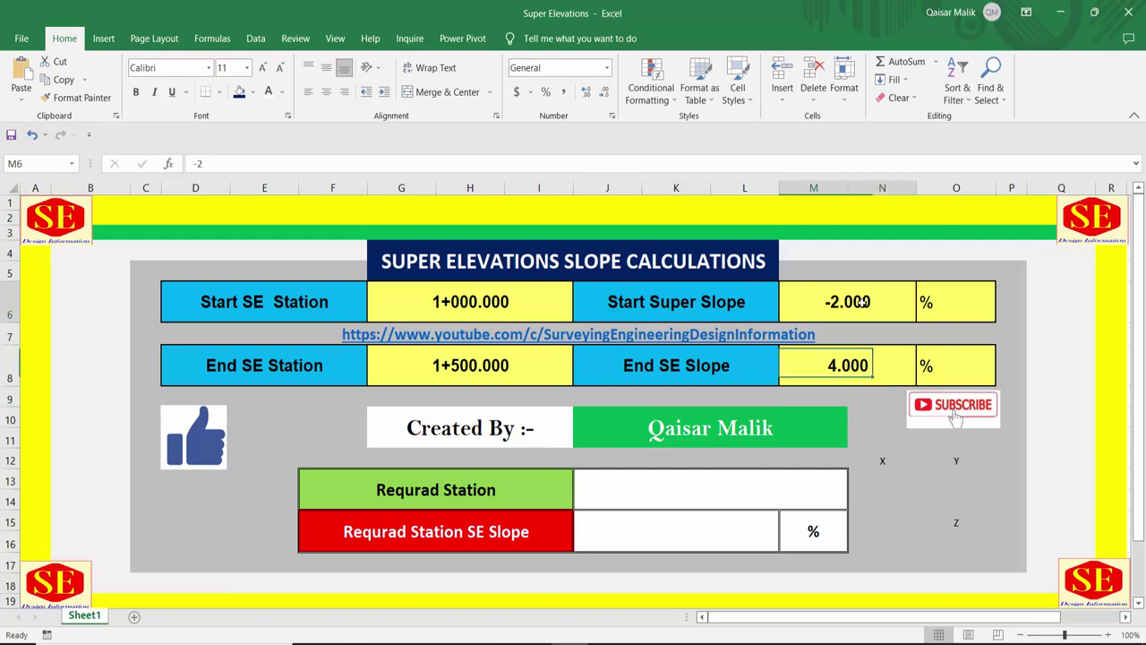
text(-2.)
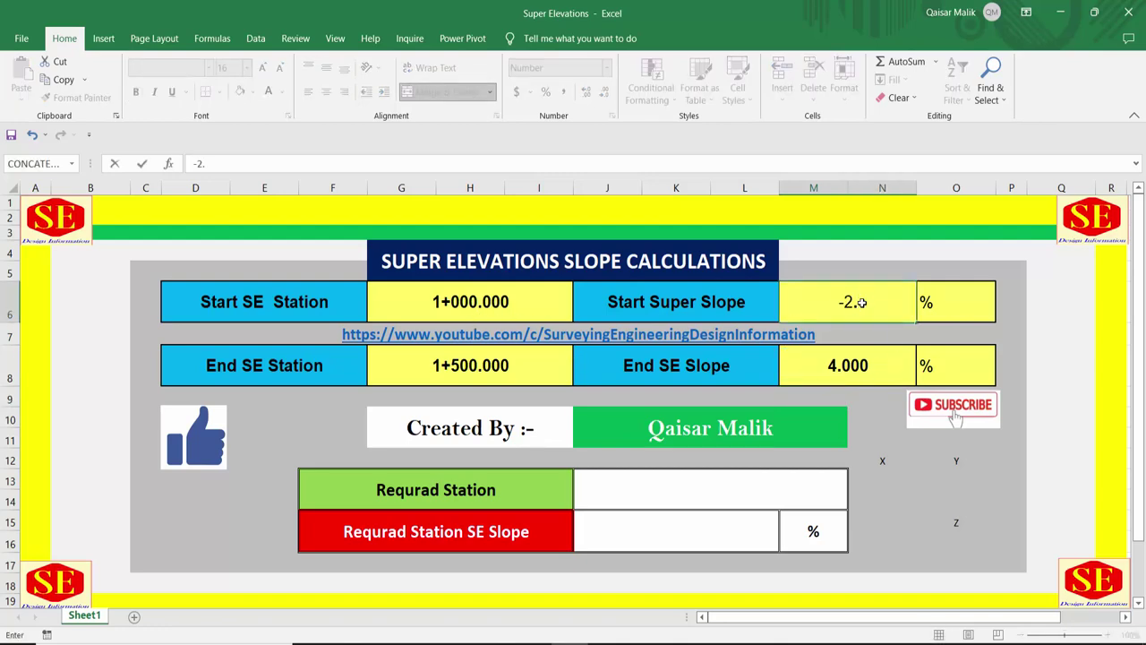
text(5)
key(Return)
click(835, 365)
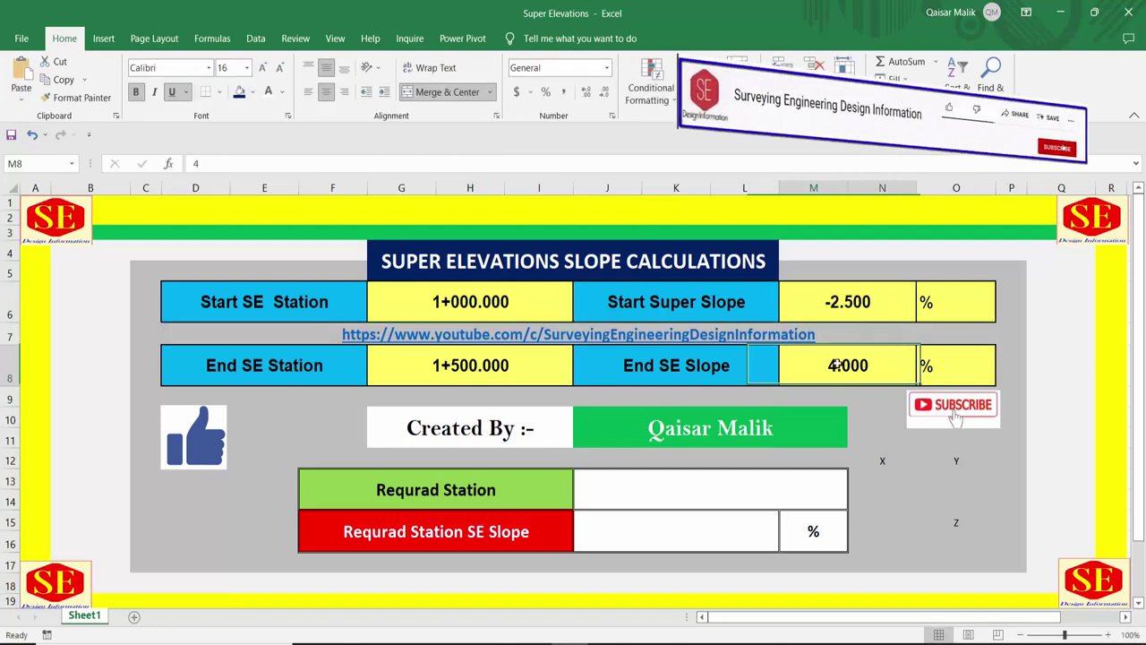
text(6)
key(Return)
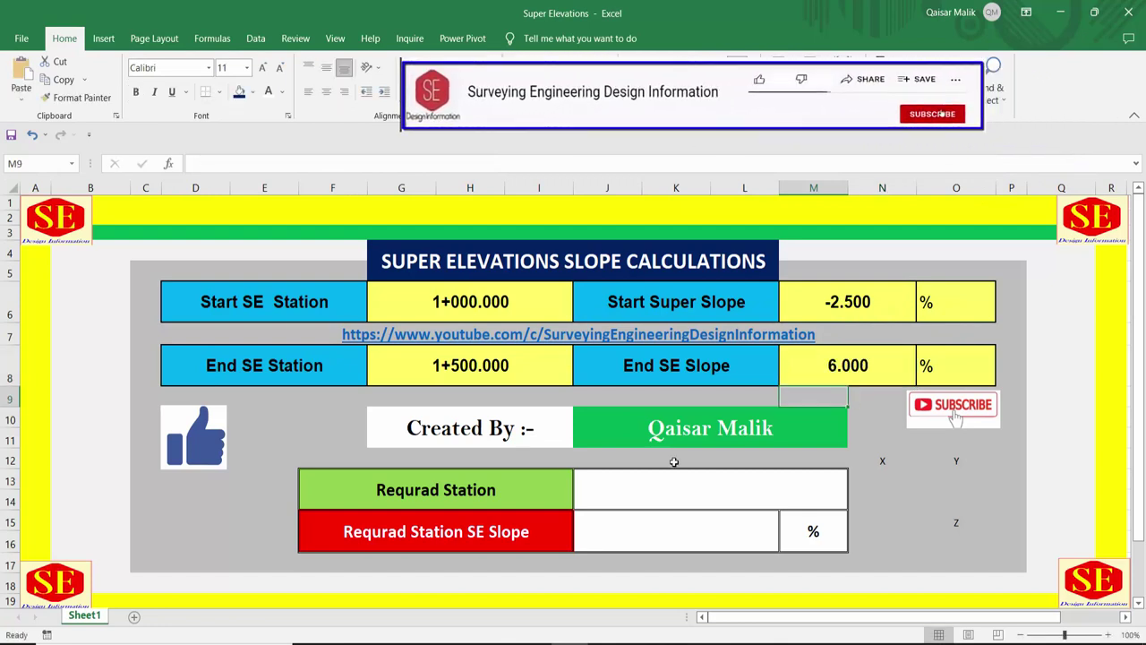
click(669, 486)
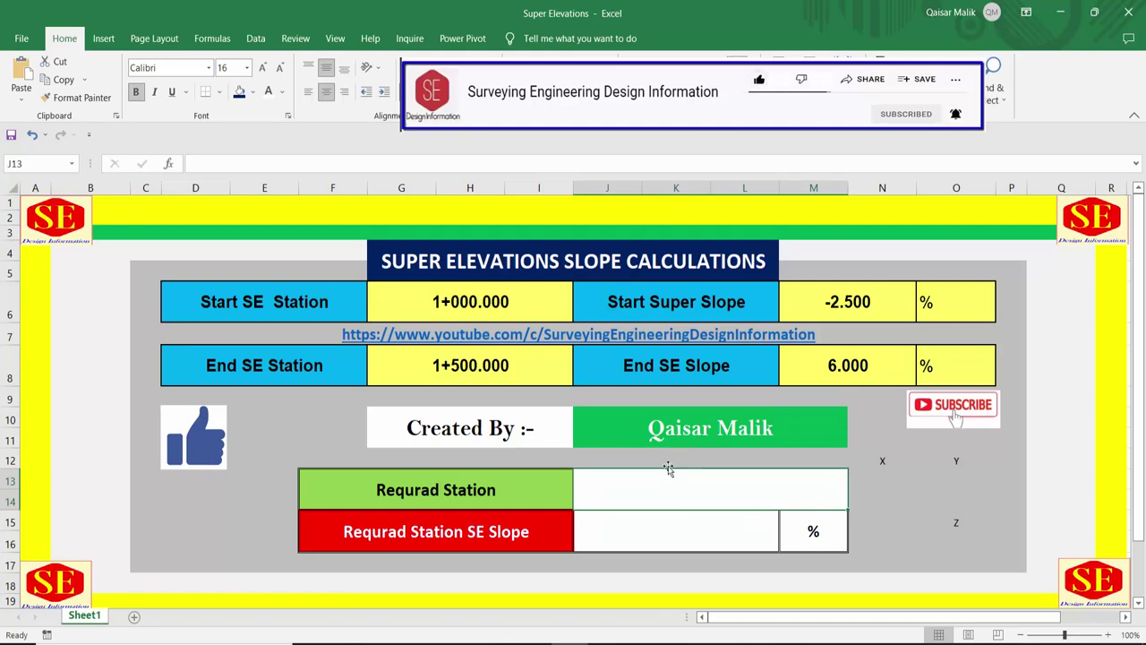
text(1)
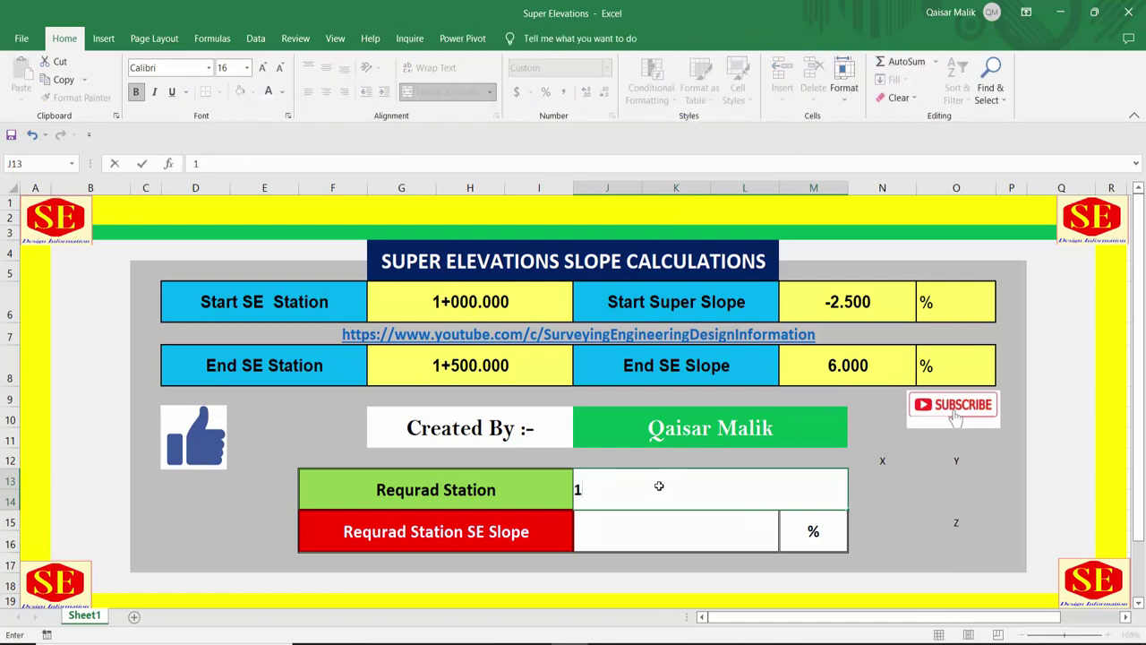
text(+100)
key(Return)
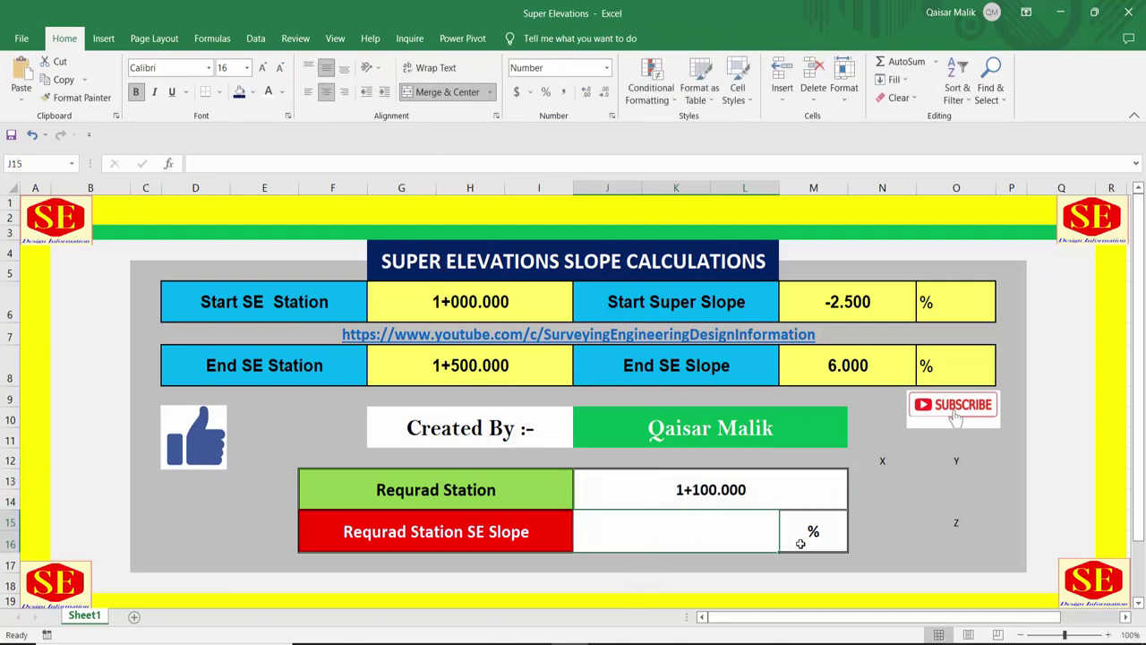
- Enter =(G8-G6) in N13 under X, giving a 500.000 station span
click(882, 460)
click(956, 537)
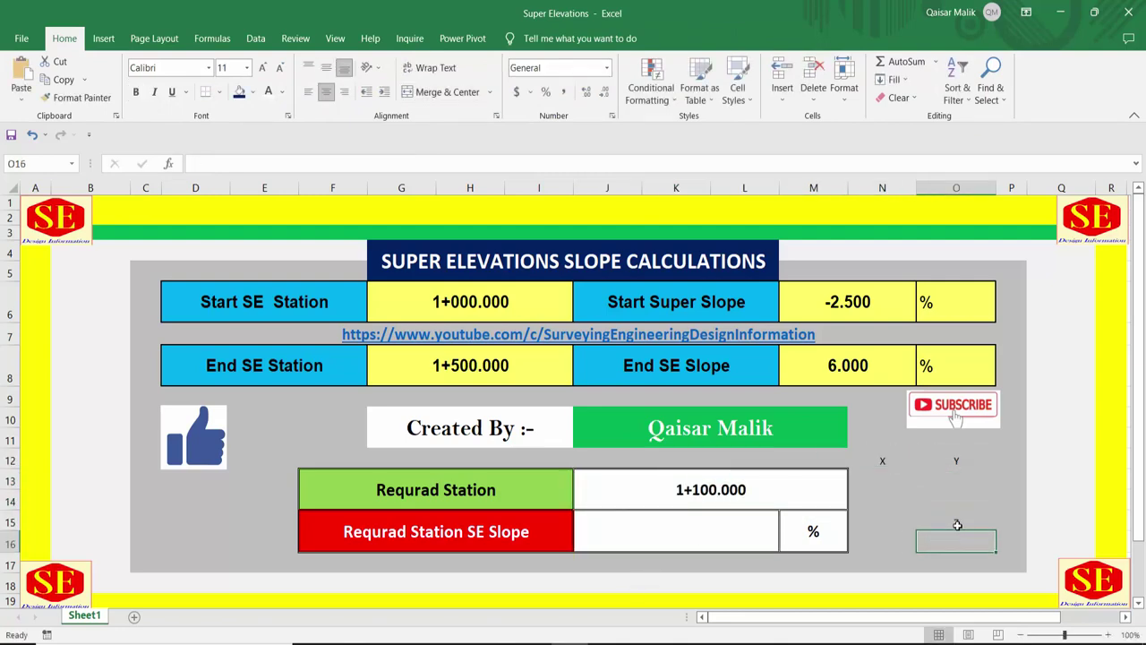
click(936, 460)
click(883, 481)
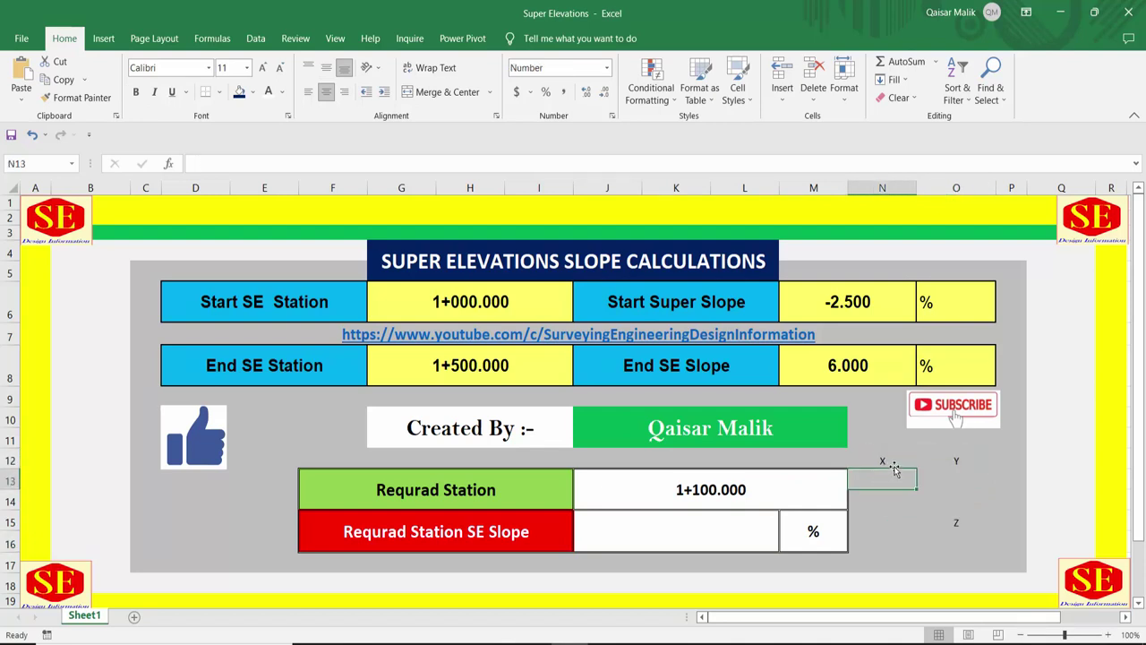
text(=()
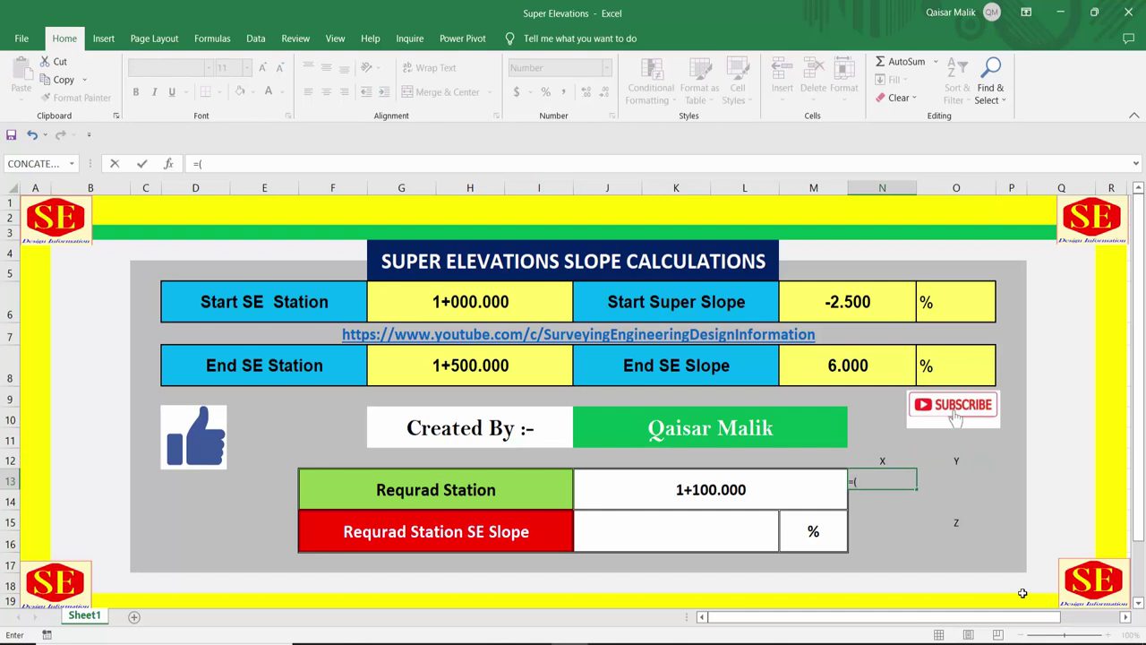
click(501, 365)
text(-)
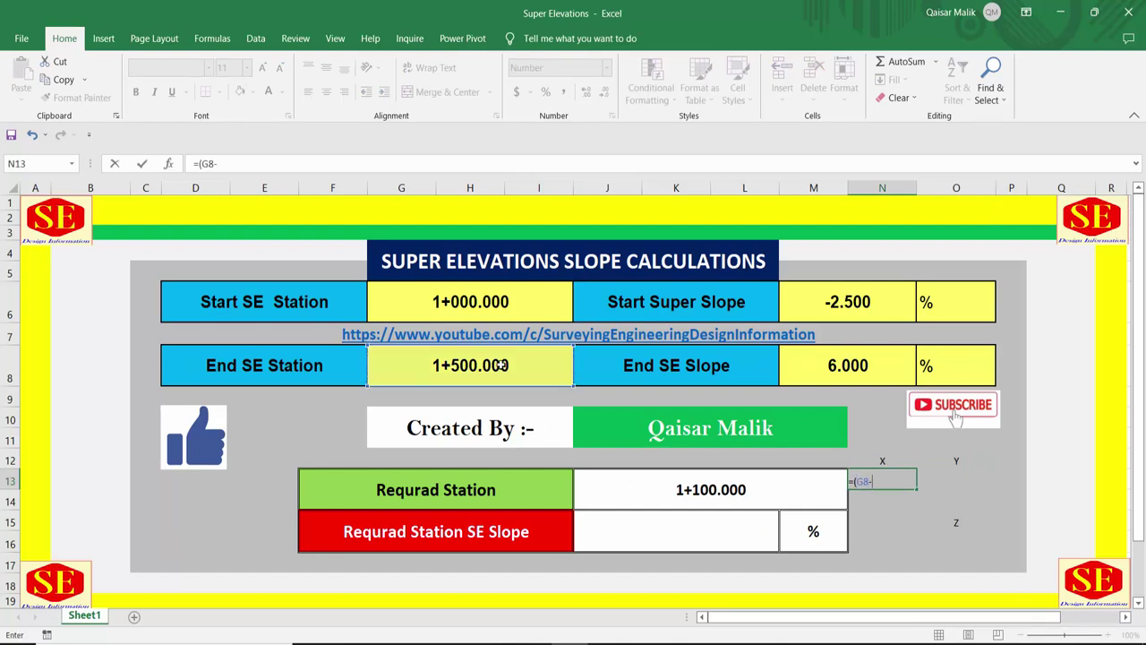
click(508, 302)
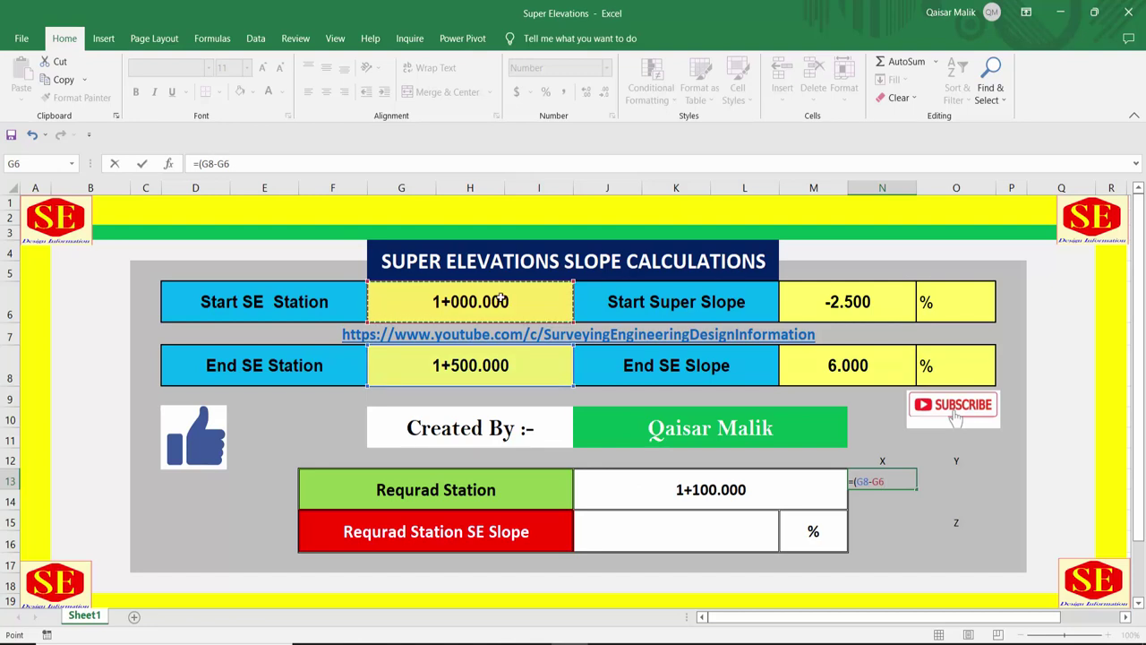
text())
key(Return)
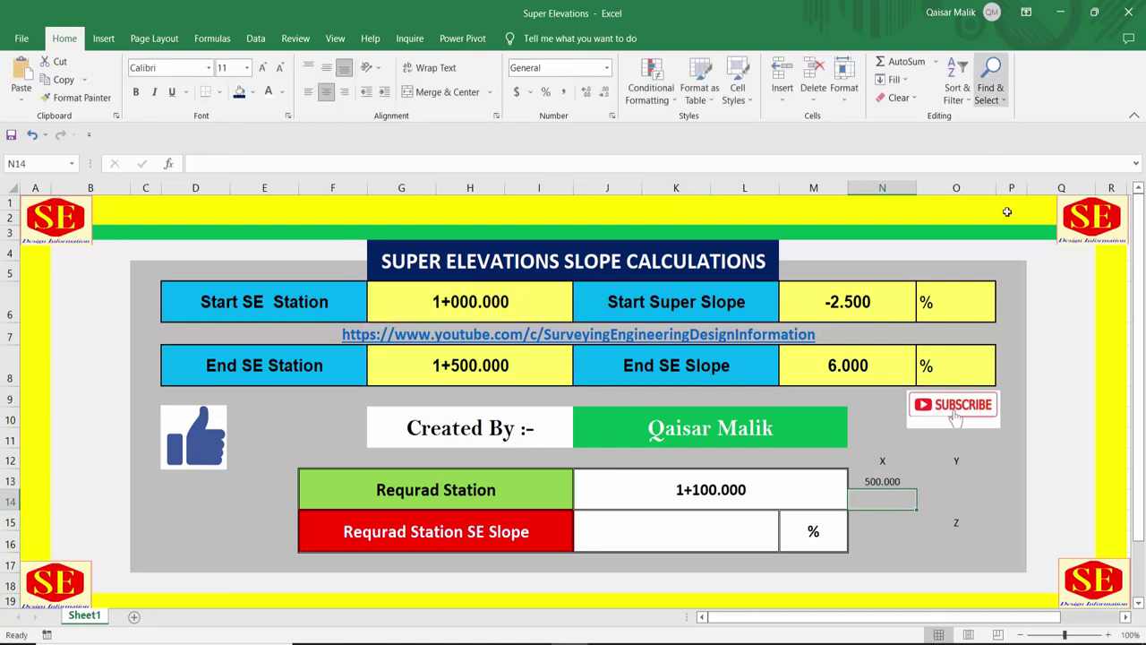
click(878, 481)
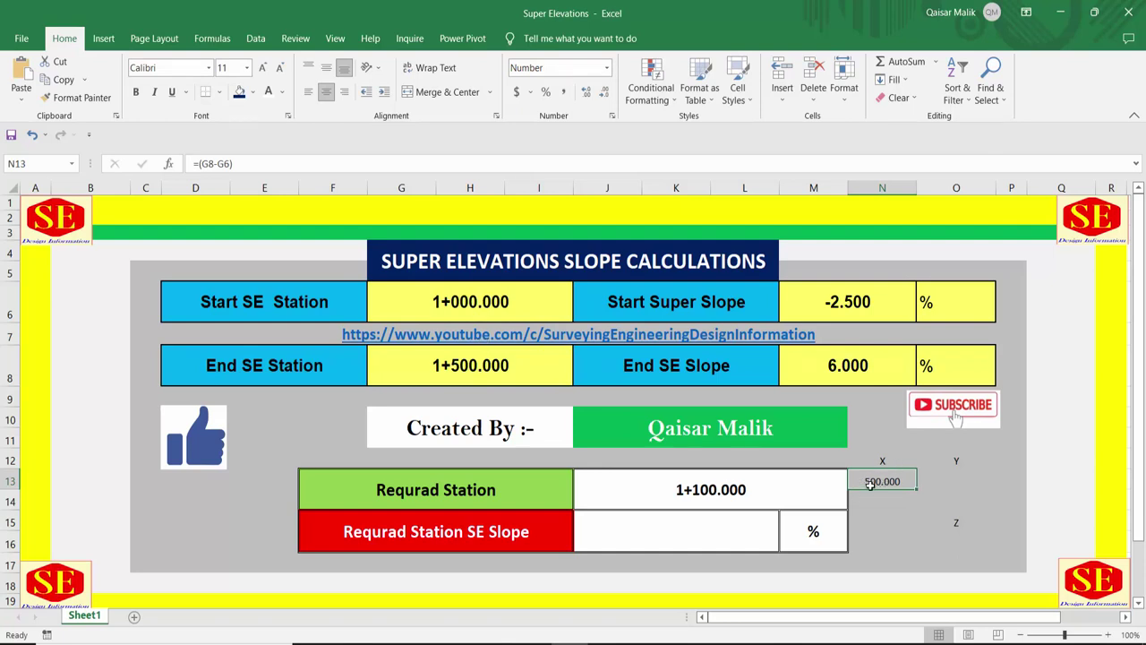
- Compare the start and end slopes in M6 and M8 before filling O13
click(957, 482)
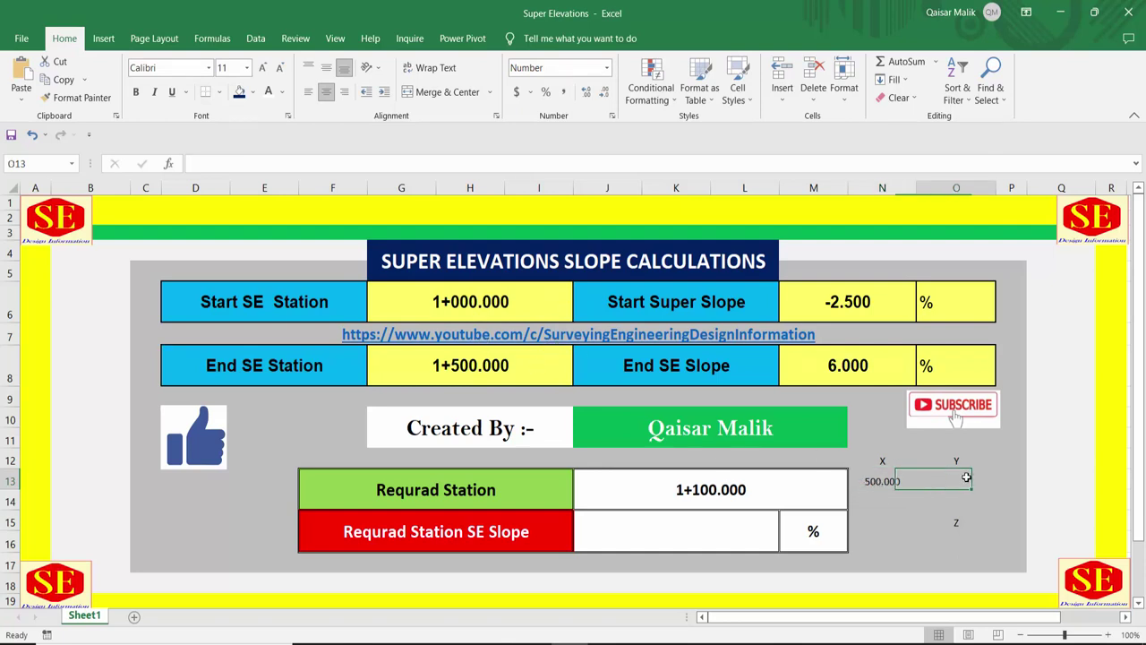
click(854, 304)
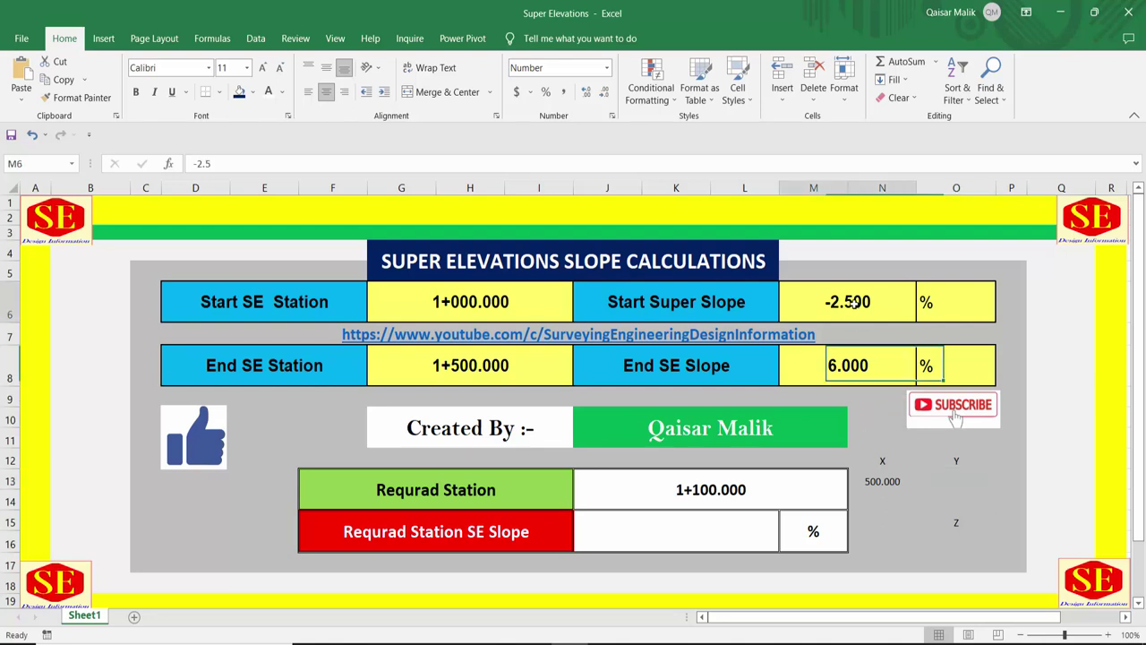
click(860, 367)
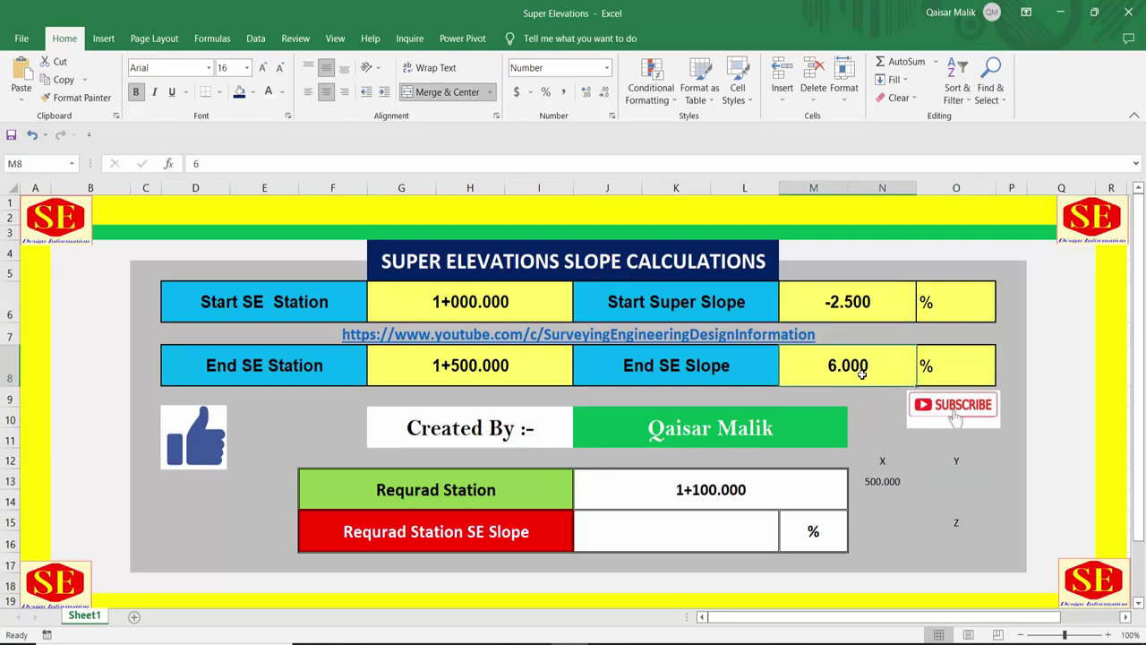
click(853, 303)
click(879, 377)
click(956, 483)
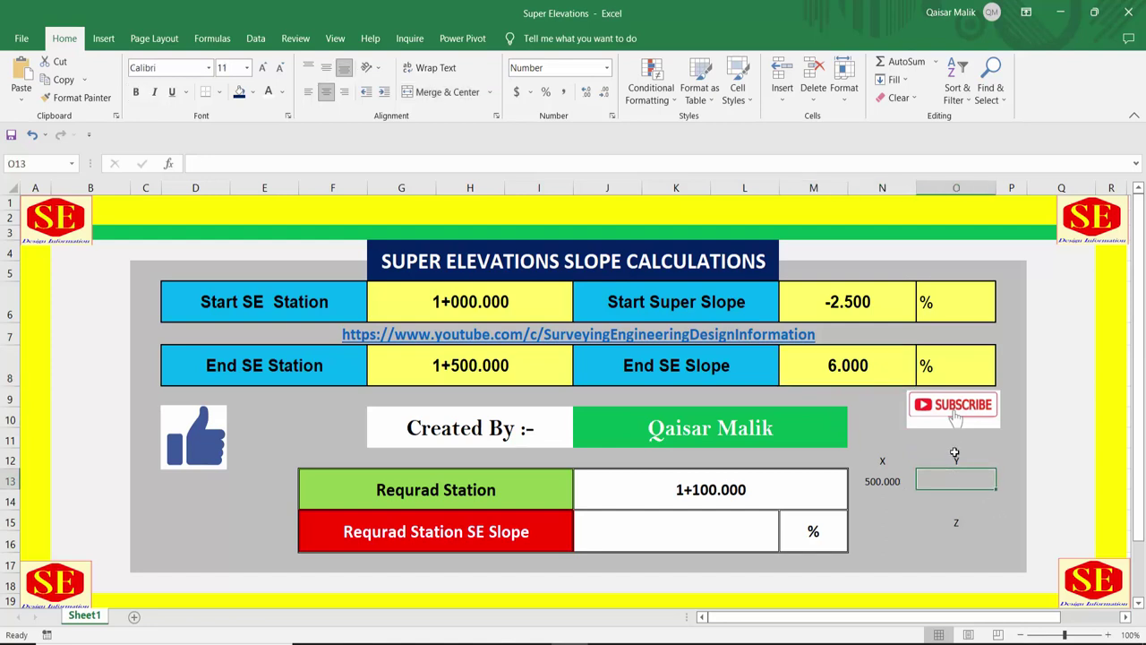
- Enter =(M8-M6) in O13 under Y, returning 8.500, and recheck both helper formulas
text(=)
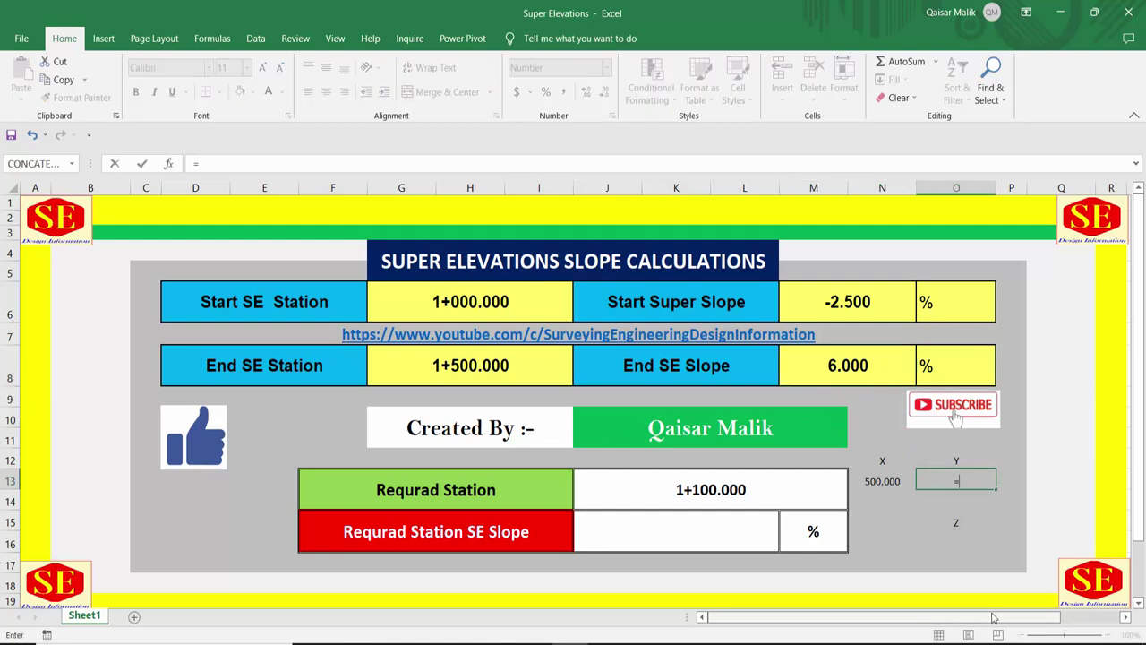
text(()
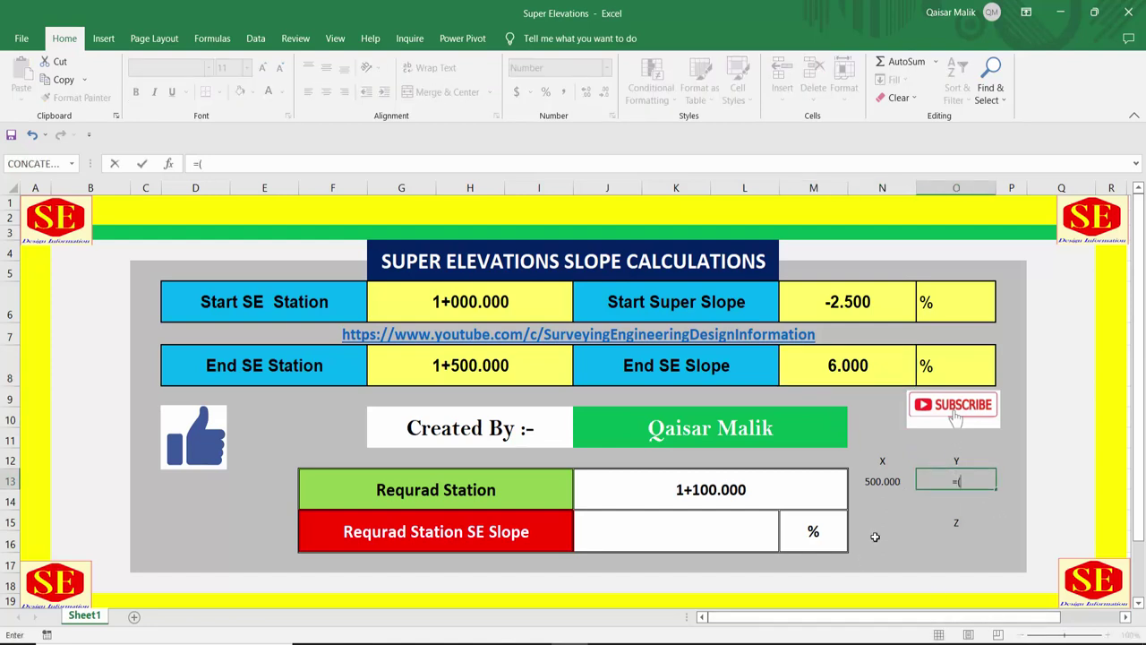
click(858, 365)
text(-)
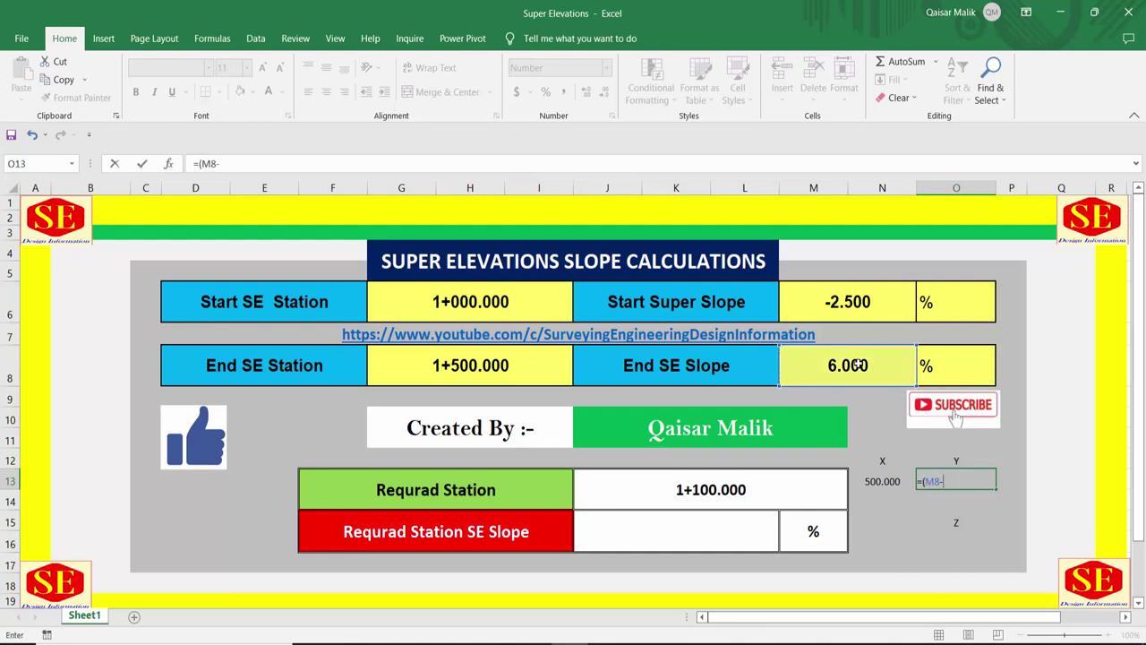
click(833, 302)
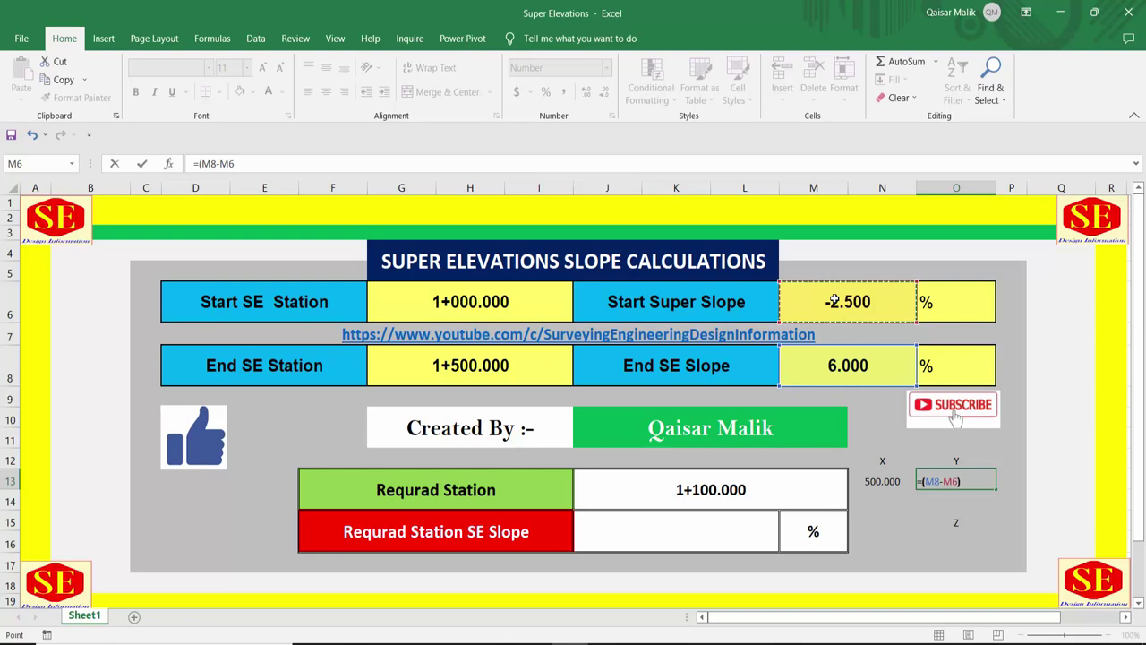
text())
key(Return)
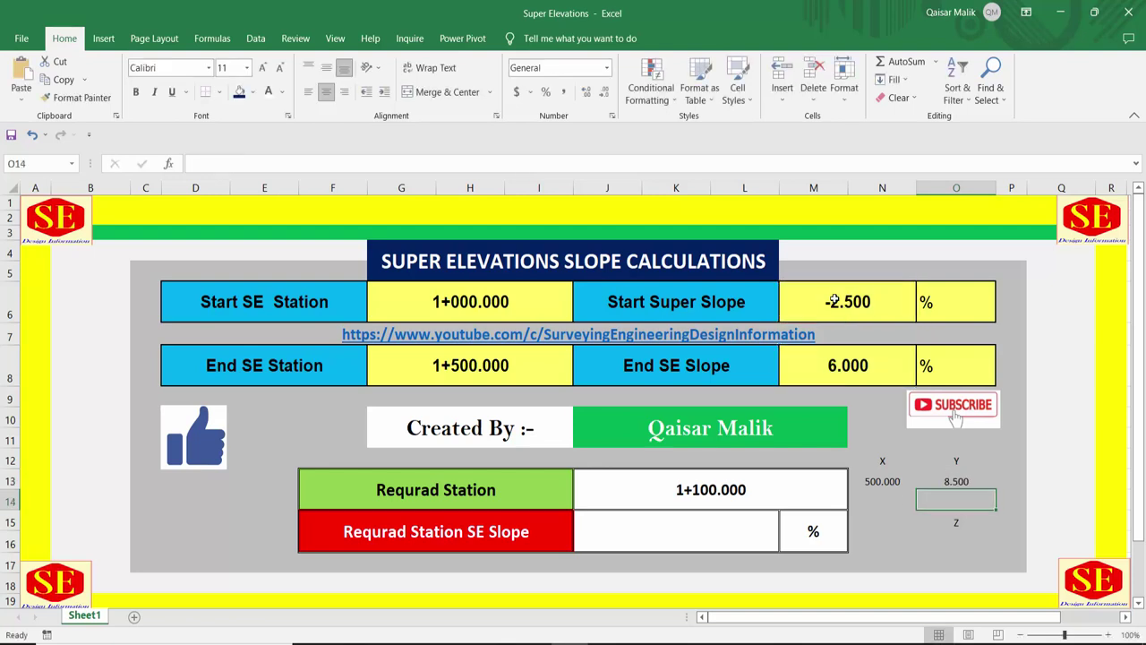
click(963, 479)
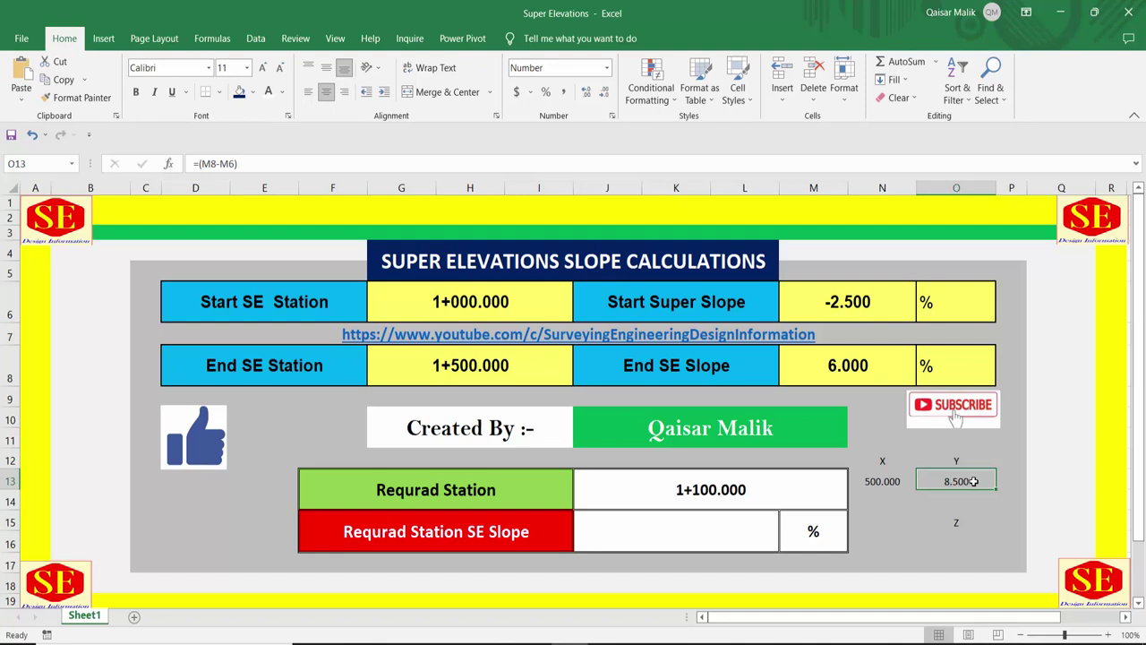
click(901, 473)
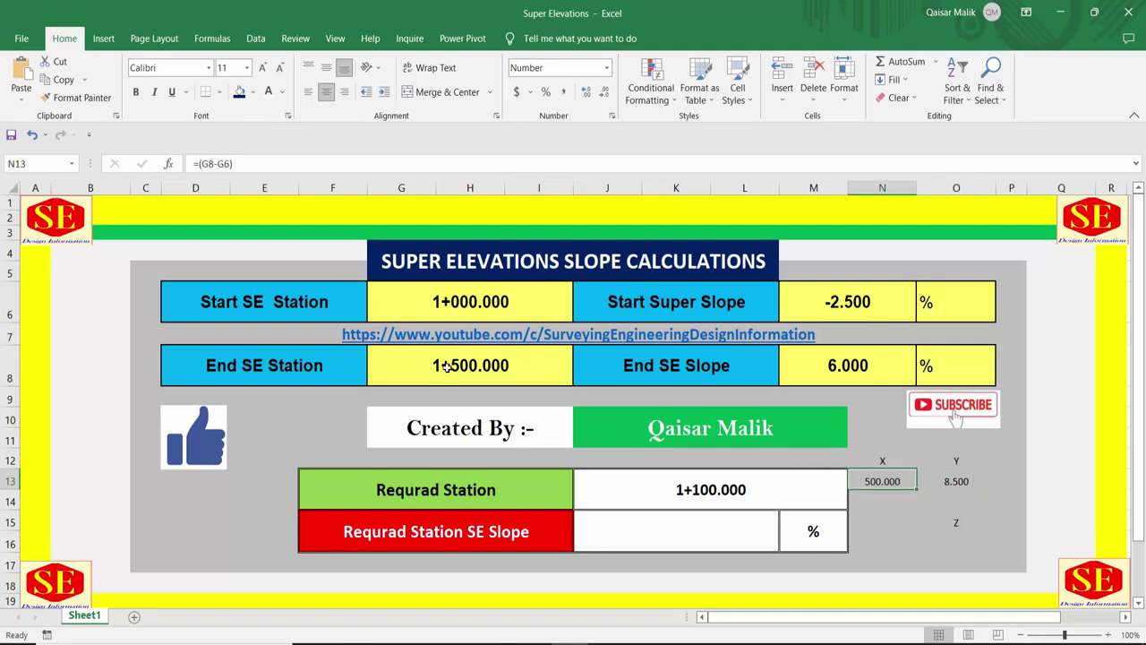
- Enter =O13/N13 in O16 under Z, dividing the slope difference by the station span
click(955, 545)
text(=)
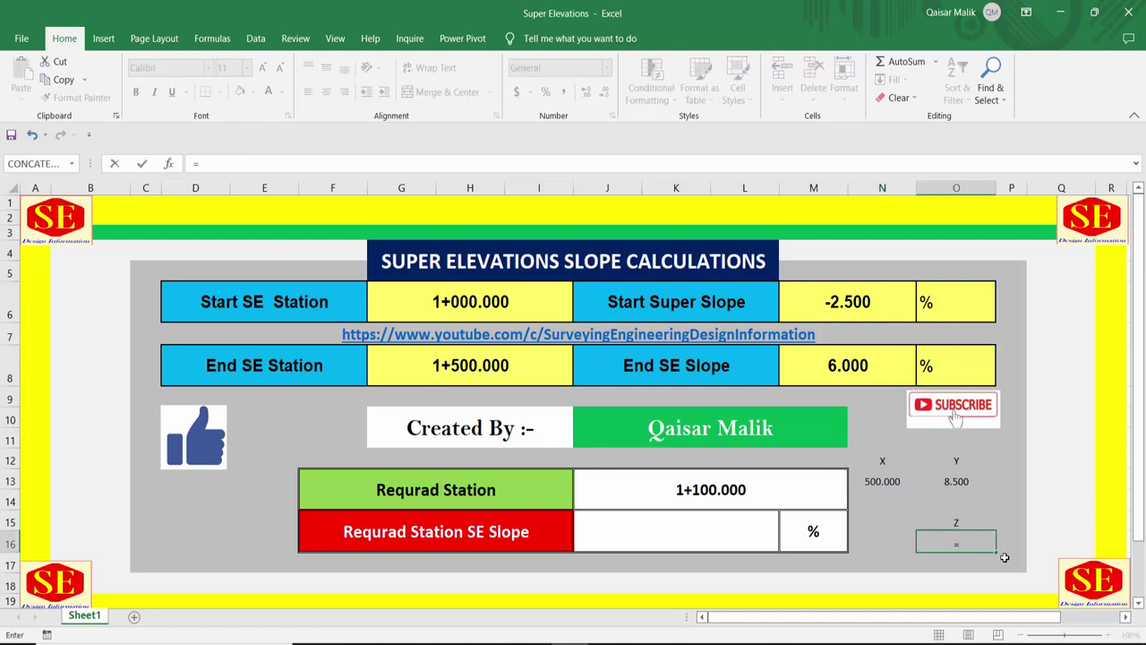
click(967, 482)
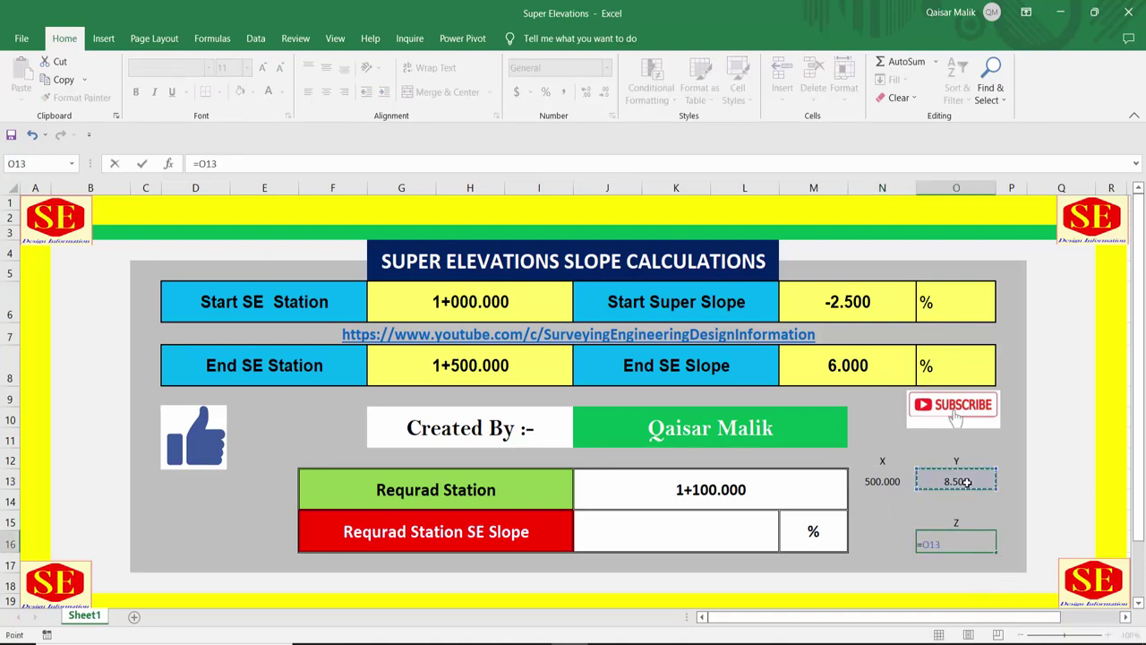
text(/)
click(869, 484)
key(Return)
key(Return)
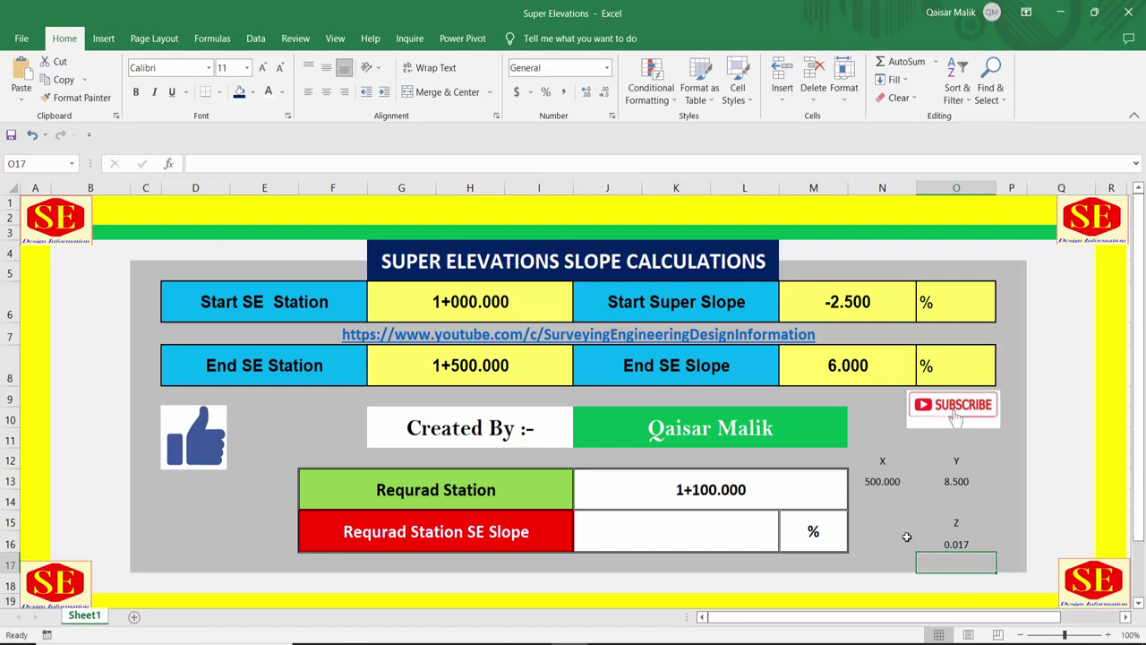
click(883, 484)
click(981, 483)
- Re-edit and confirm the Z formula so it displays 0.017
click(951, 556)
double_click(957, 544)
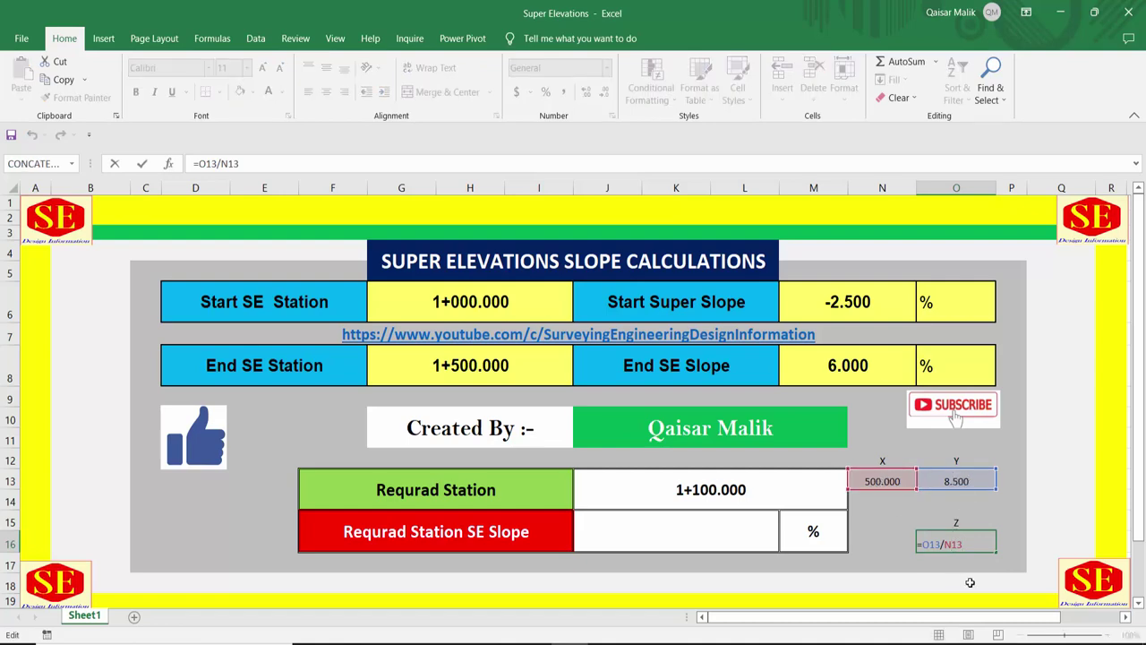
key(Return)
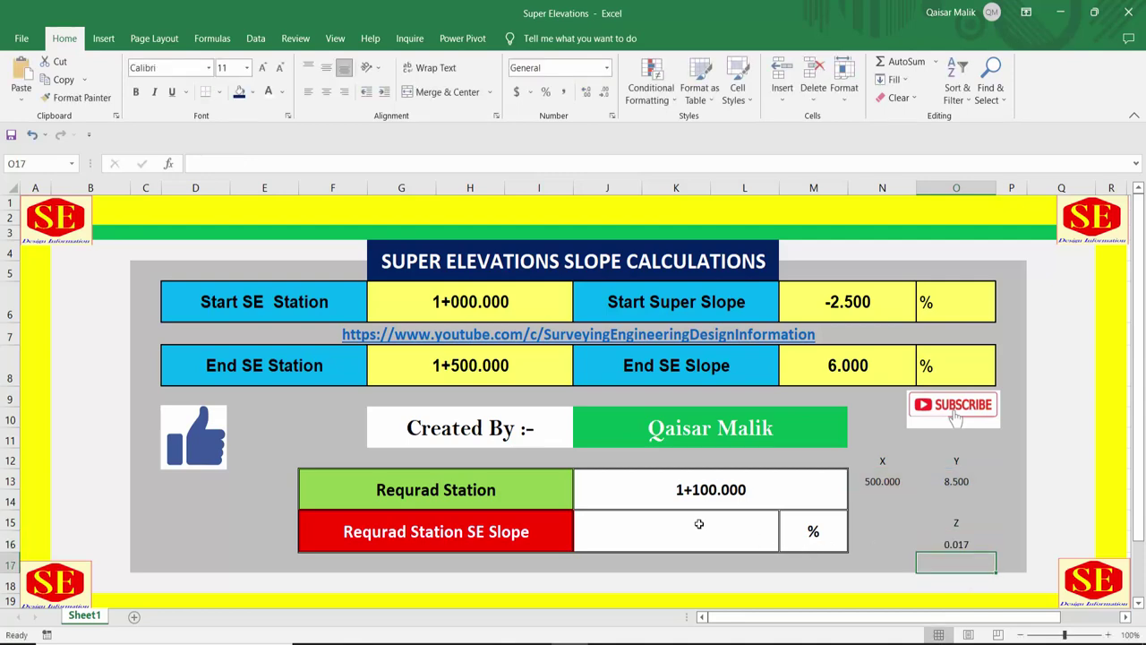
click(699, 524)
click(710, 499)
click(695, 537)
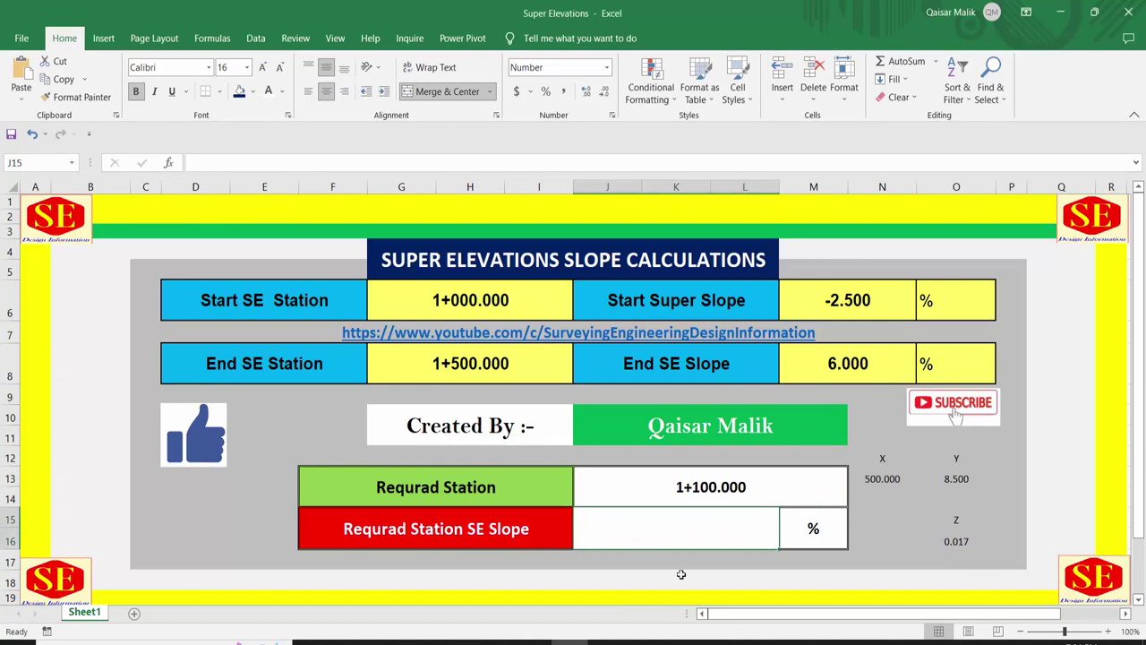
- Enter =M6+((J13-G6)*O16) in J15, giving -0.800% at station 1+100.000
text(=)
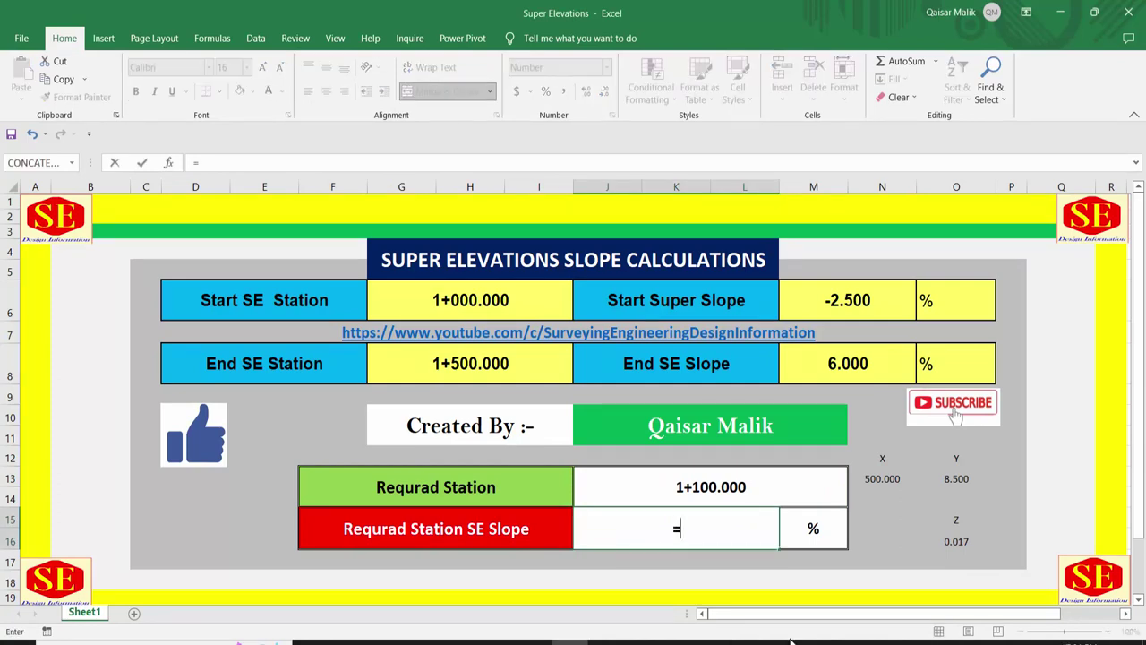
click(856, 300)
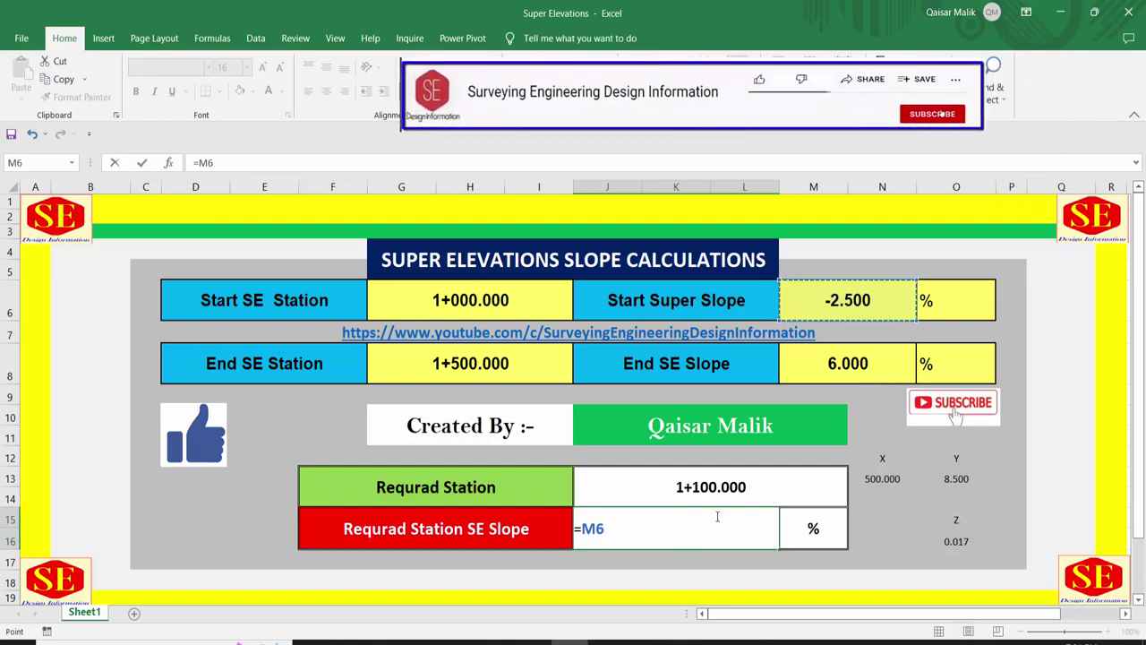
text(+)
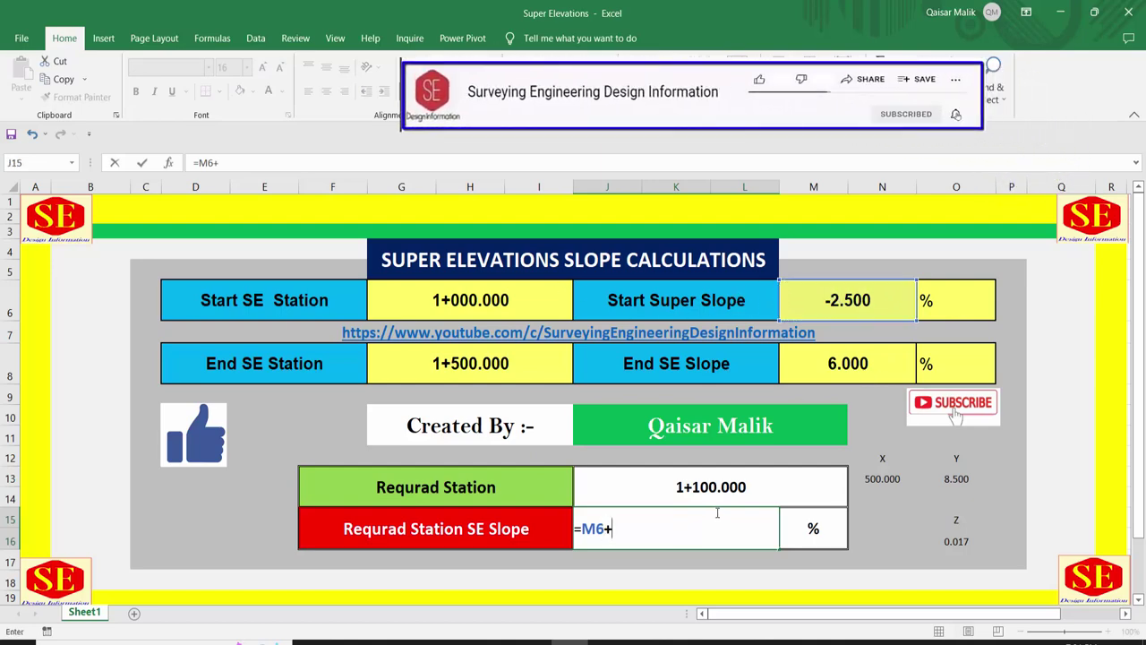
text((()
click(683, 481)
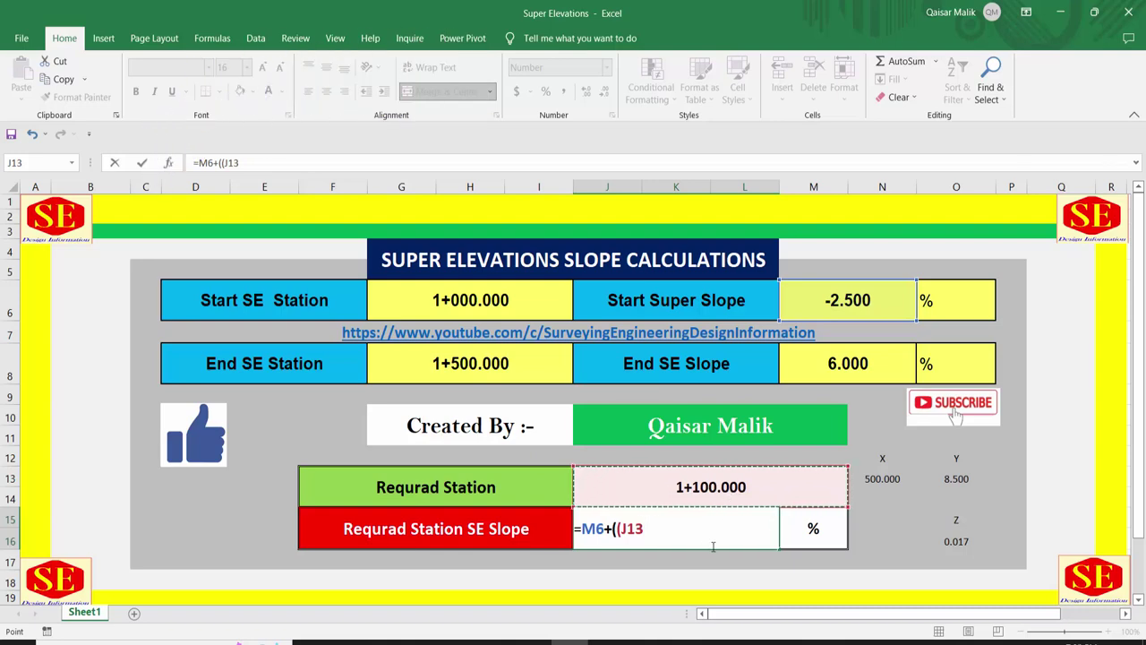
text(-)
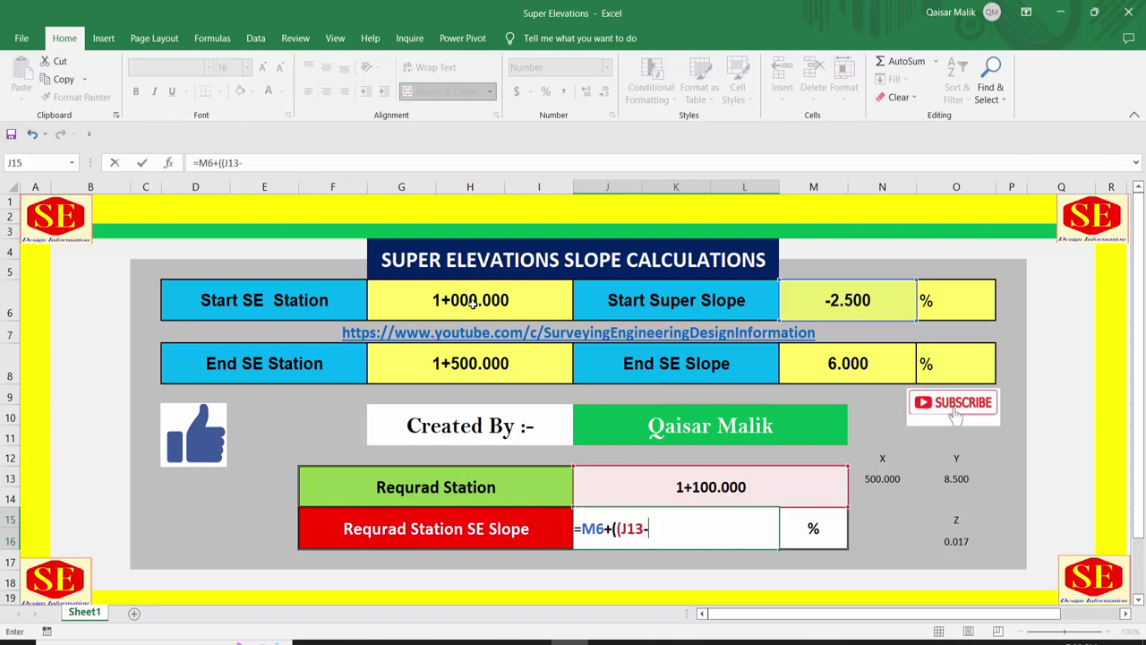
click(470, 303)
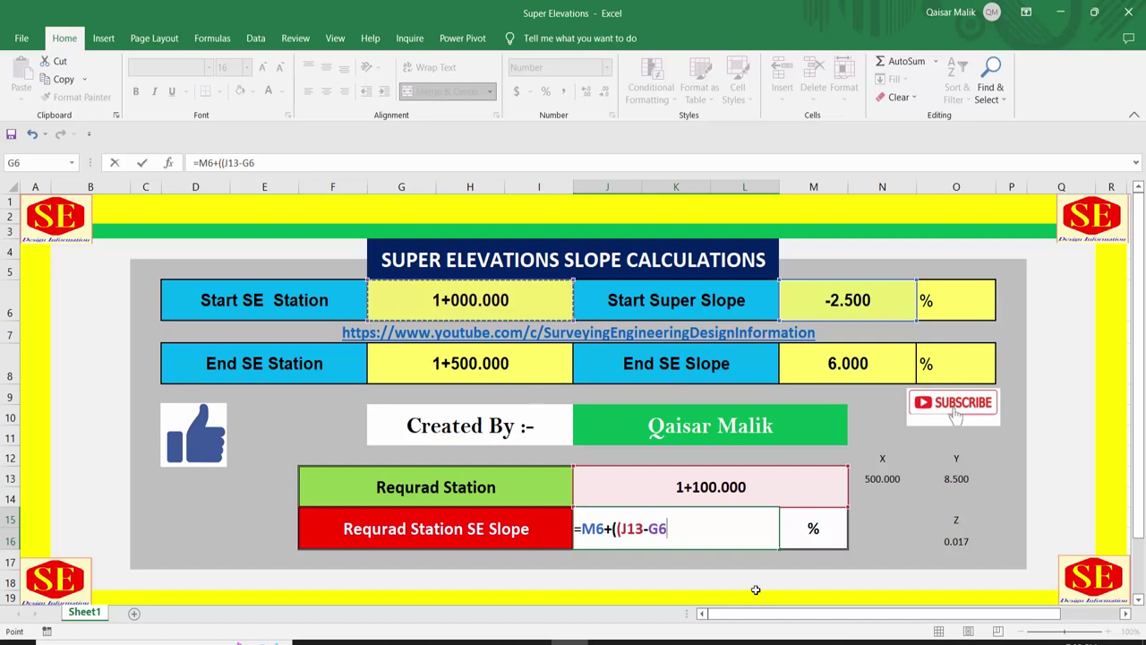
text())
click(693, 548)
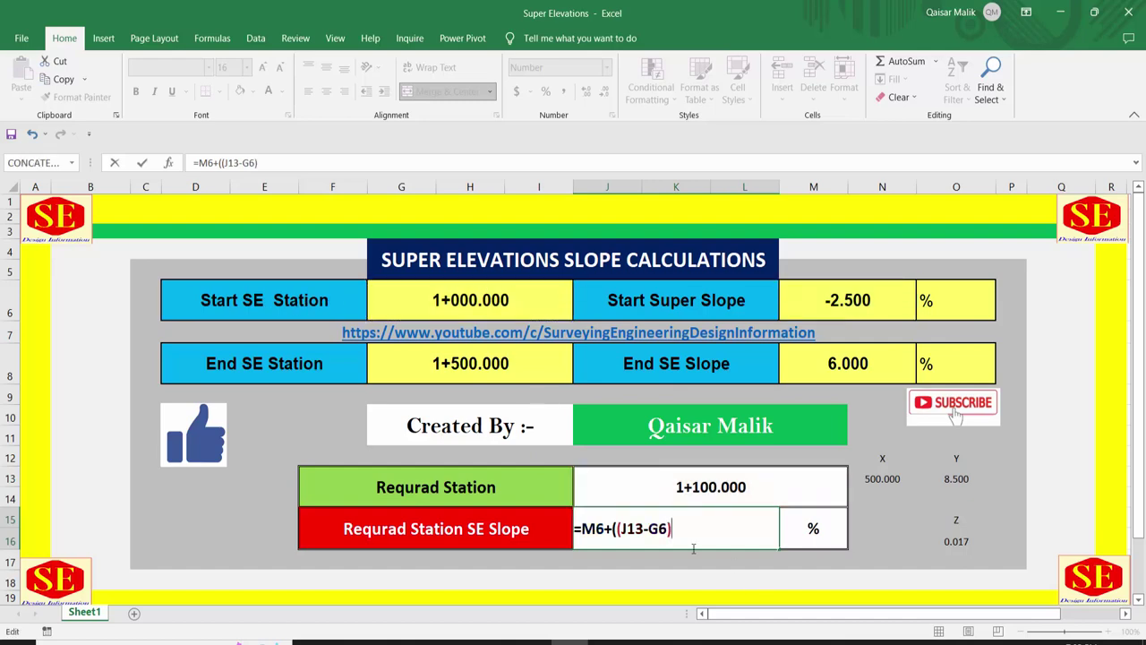
text(*)
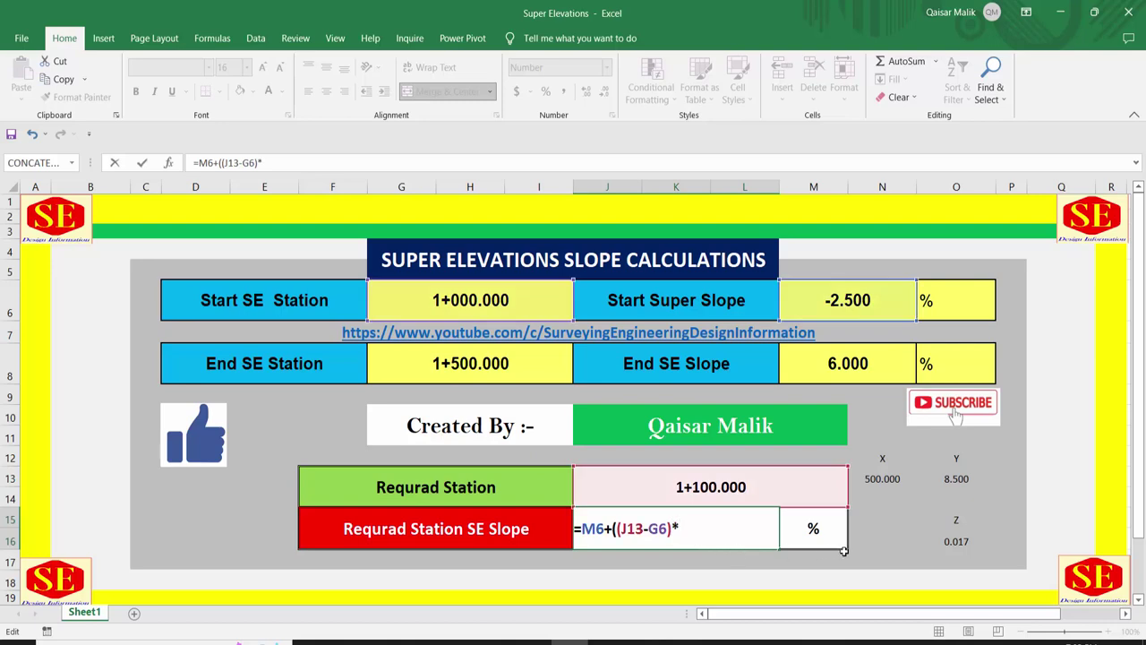
click(955, 542)
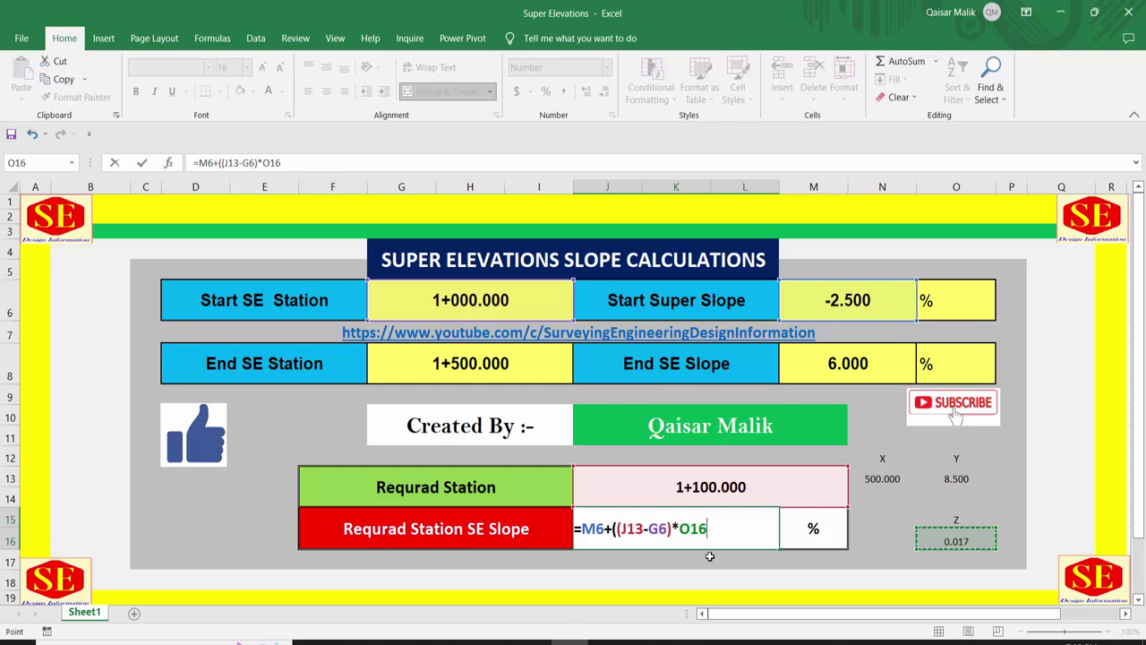
text())
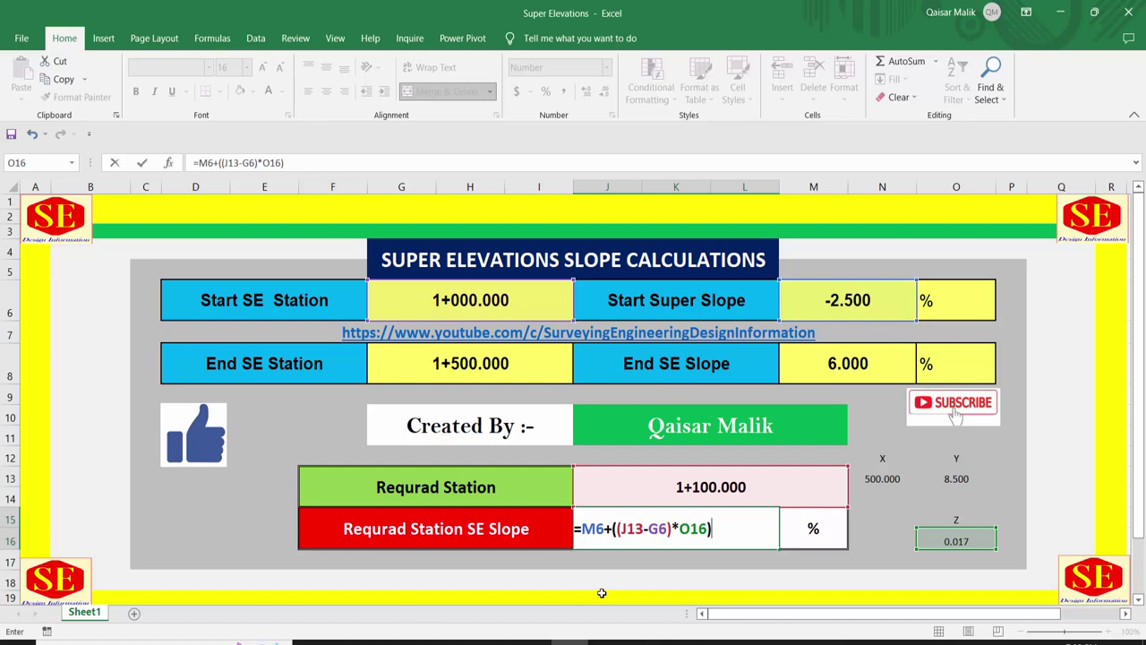
key(Return)
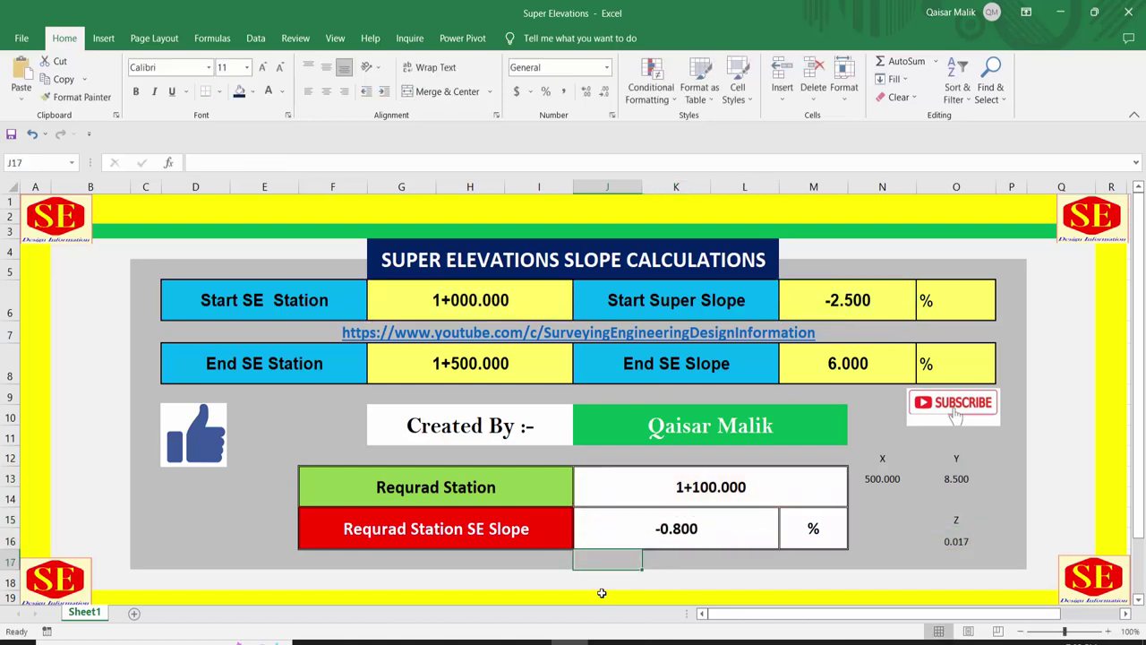
- Try required stations 1+150, 1+200 and 1+300 in J13, watching the SE slope update
click(663, 534)
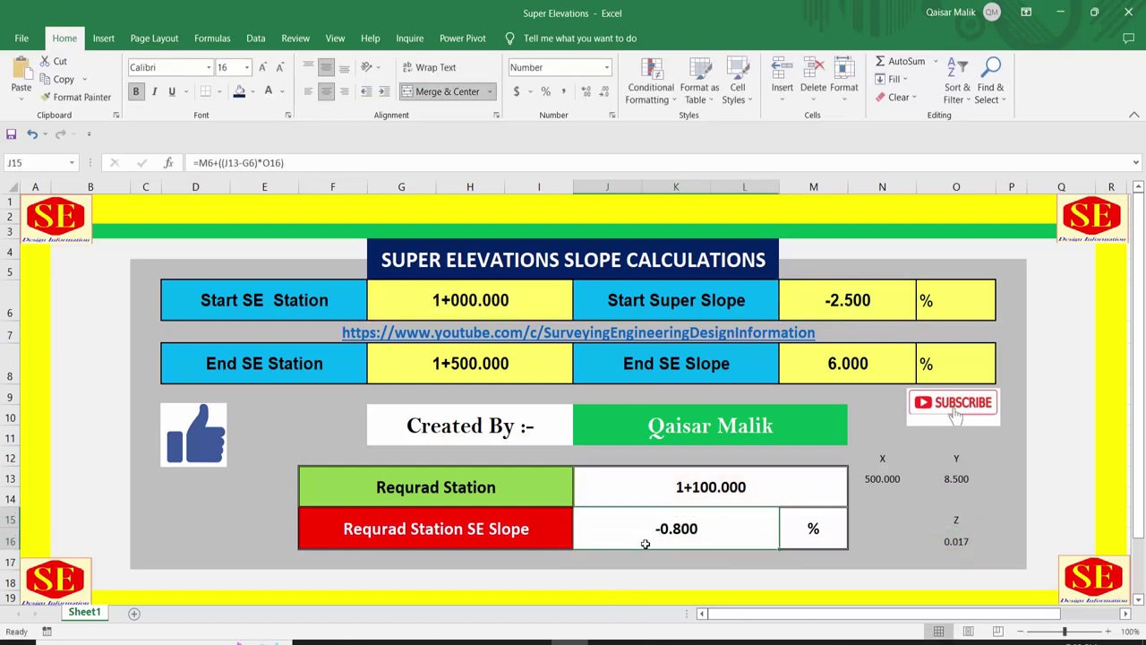
click(803, 533)
key(Up)
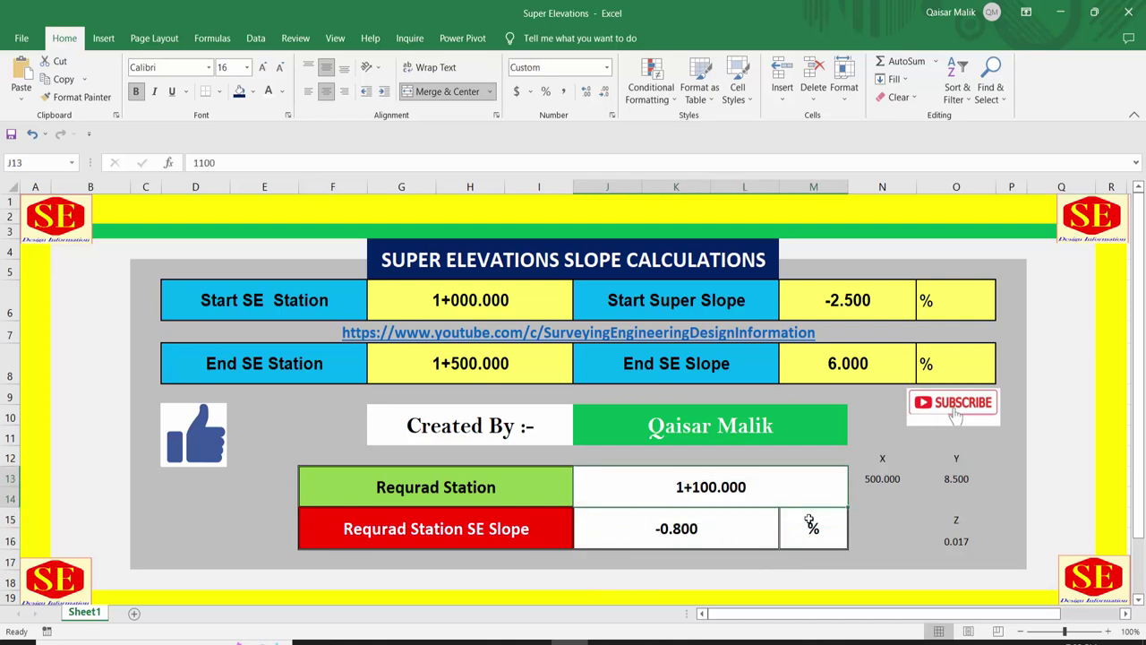
text(1+150)
key(Return)
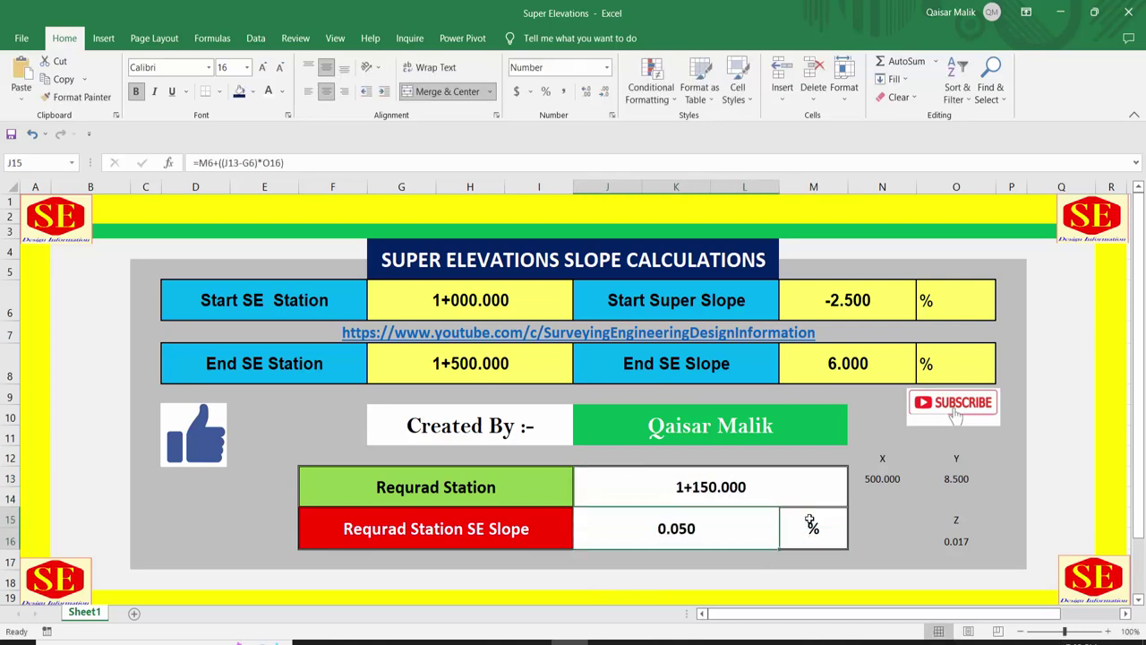
click(811, 522)
click(744, 486)
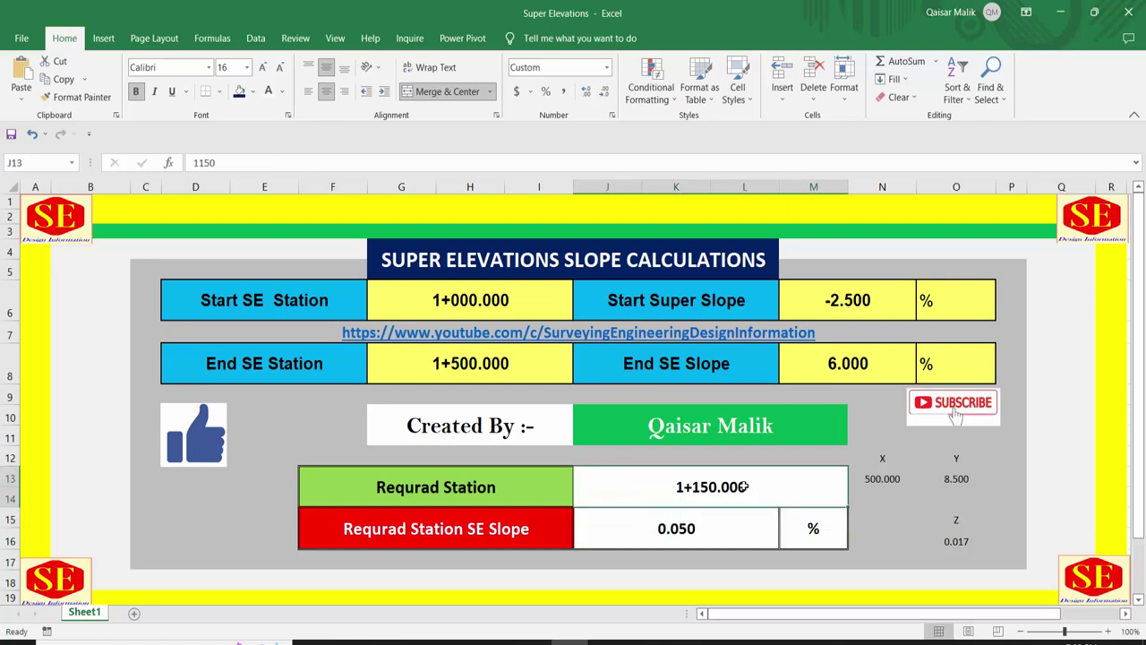
text(1+200)
key(Return)
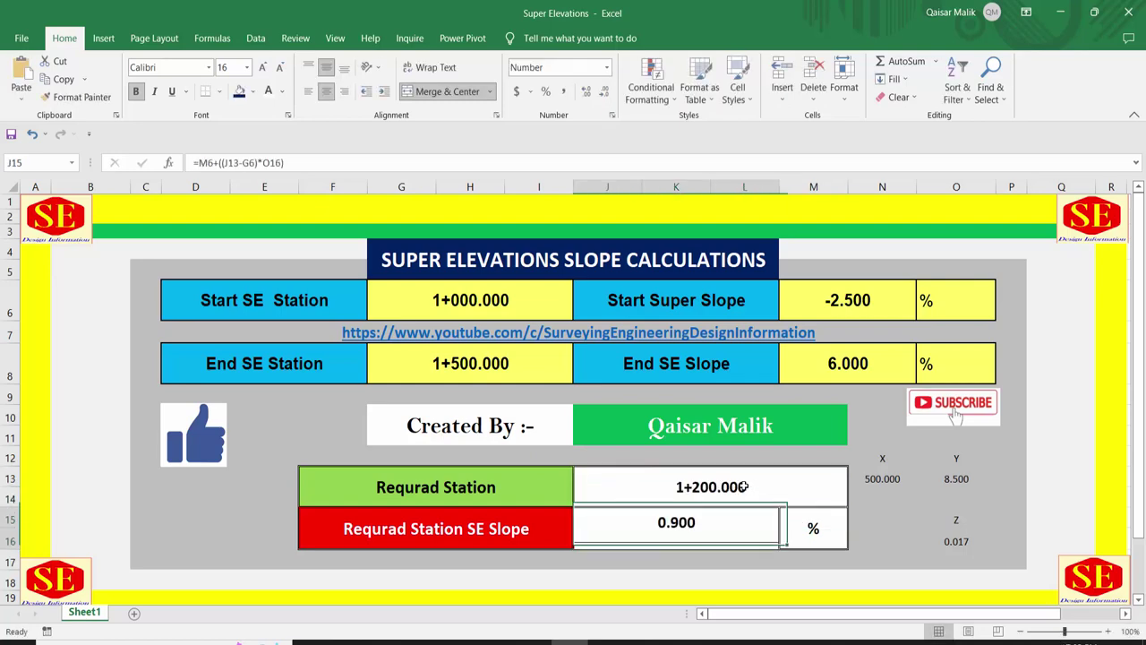
click(739, 484)
text(1)
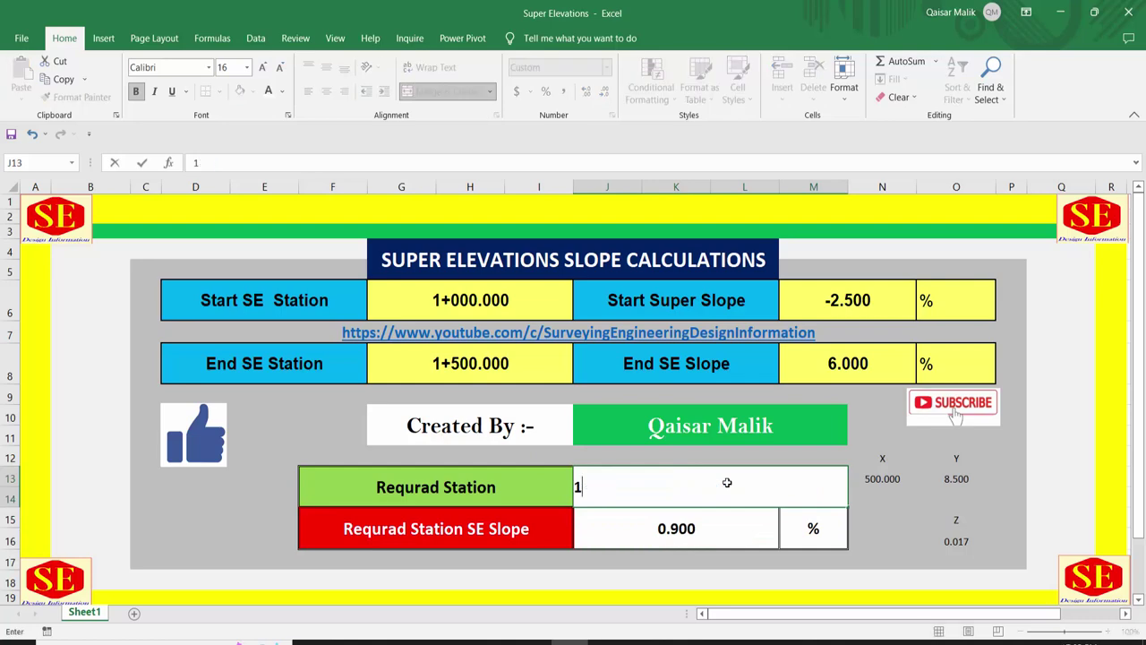
text(+300)
key(Return)
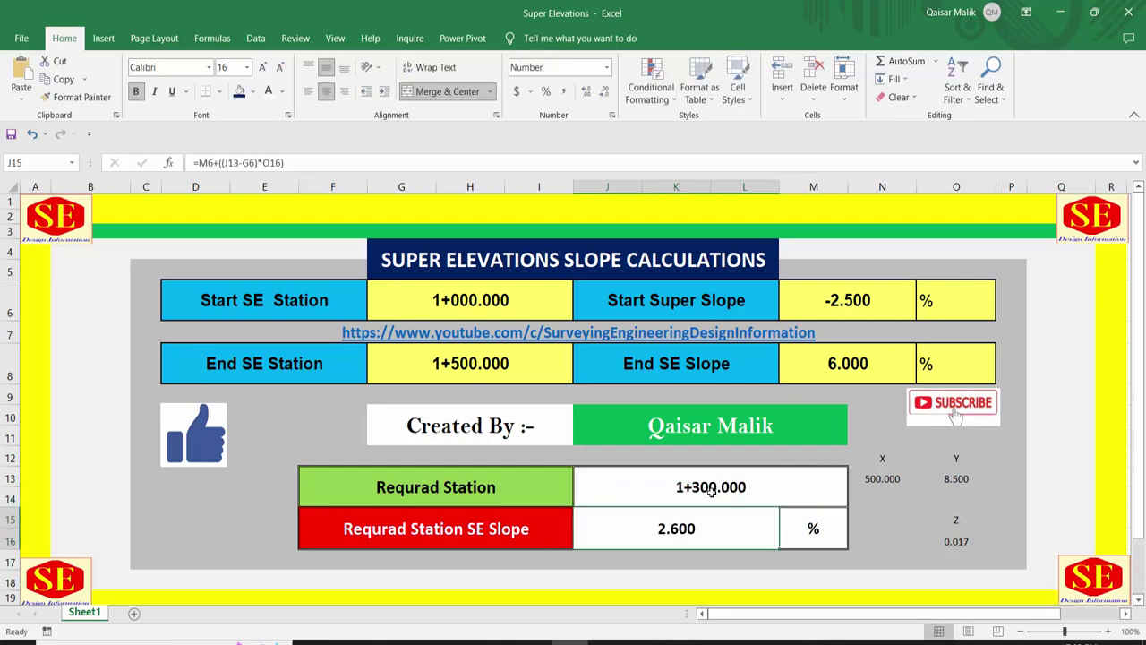
- Continue with stations 1+350, 1+400, 1+450 and finally 1+500, where the slope reaches 6.000%
click(710, 490)
text(1+350)
key(Return)
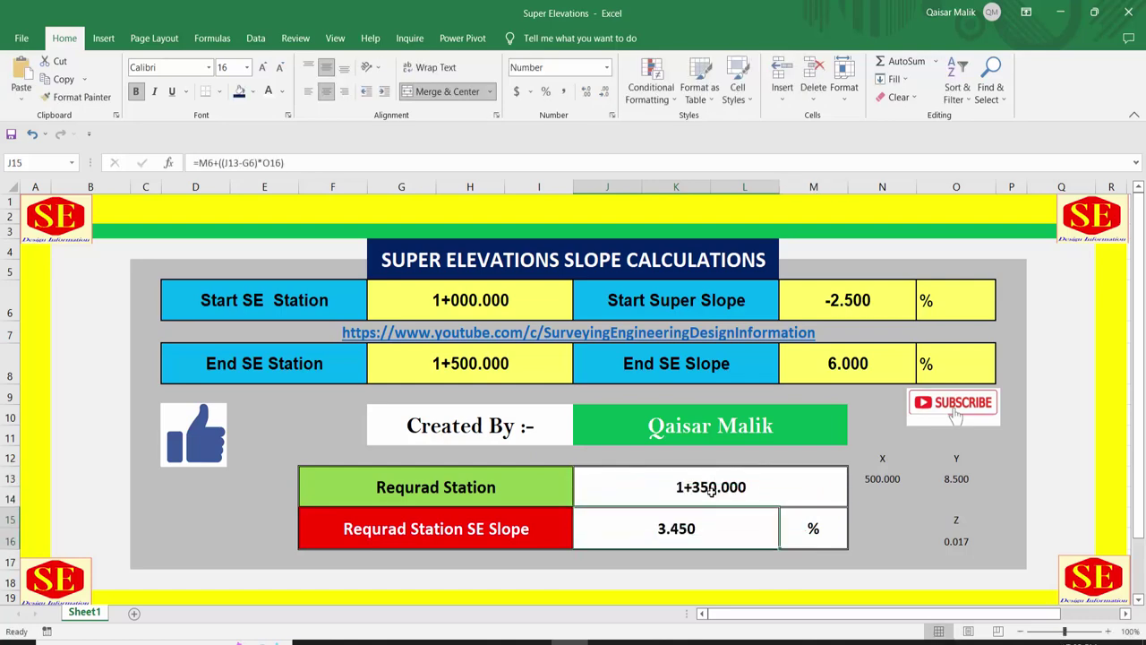
click(711, 490)
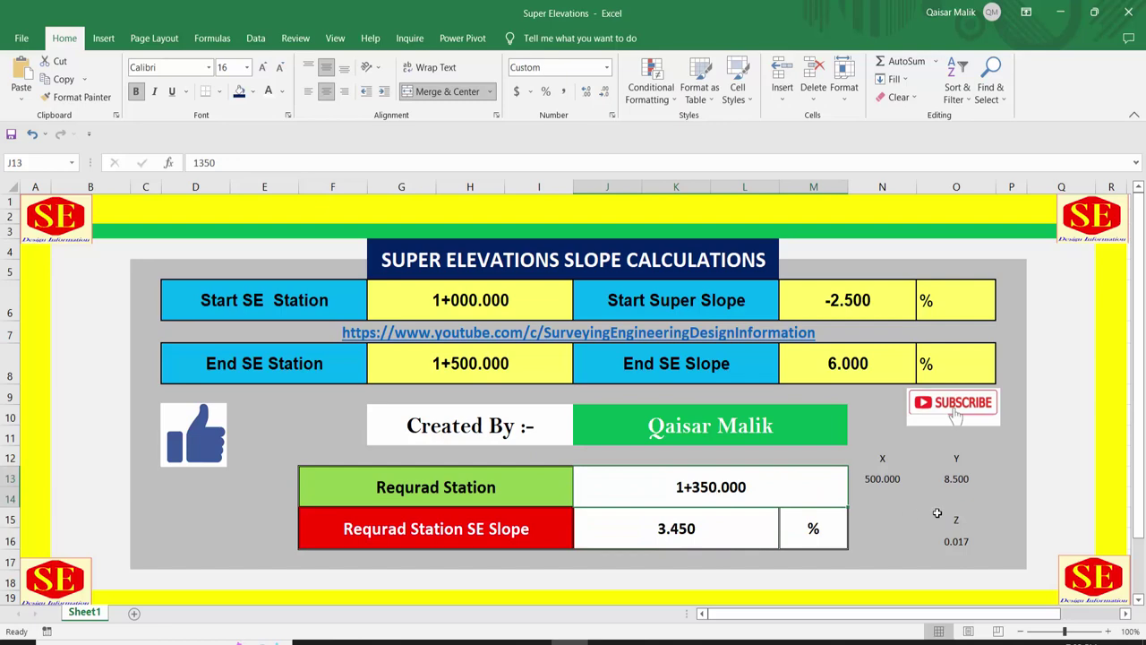
text(1+400)
key(Return)
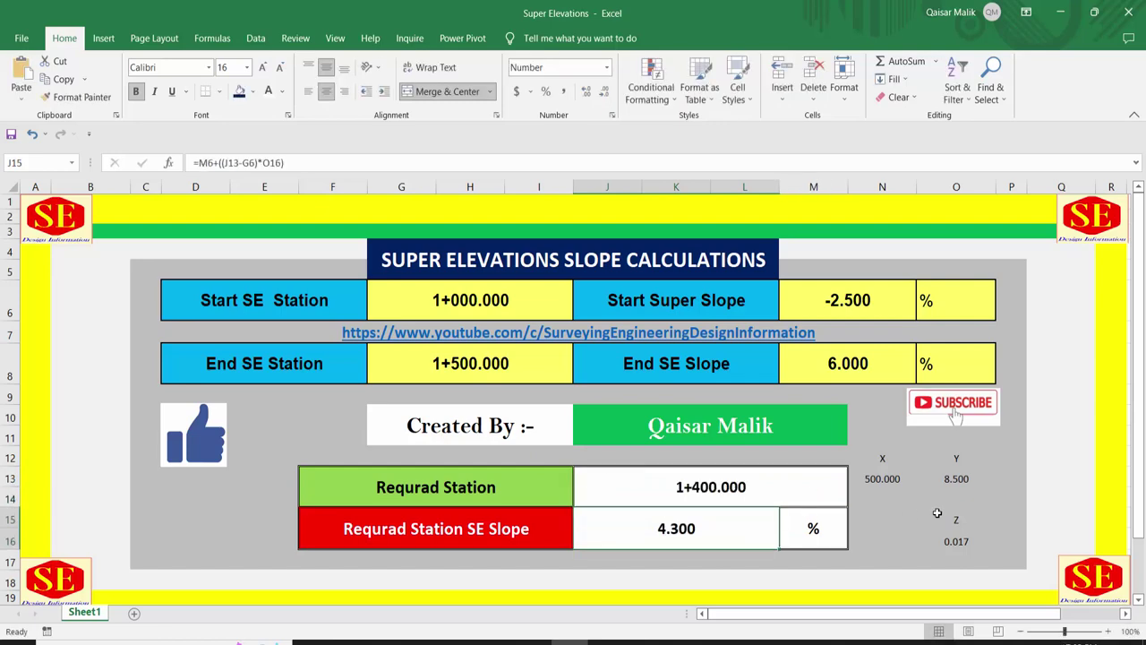
click(719, 488)
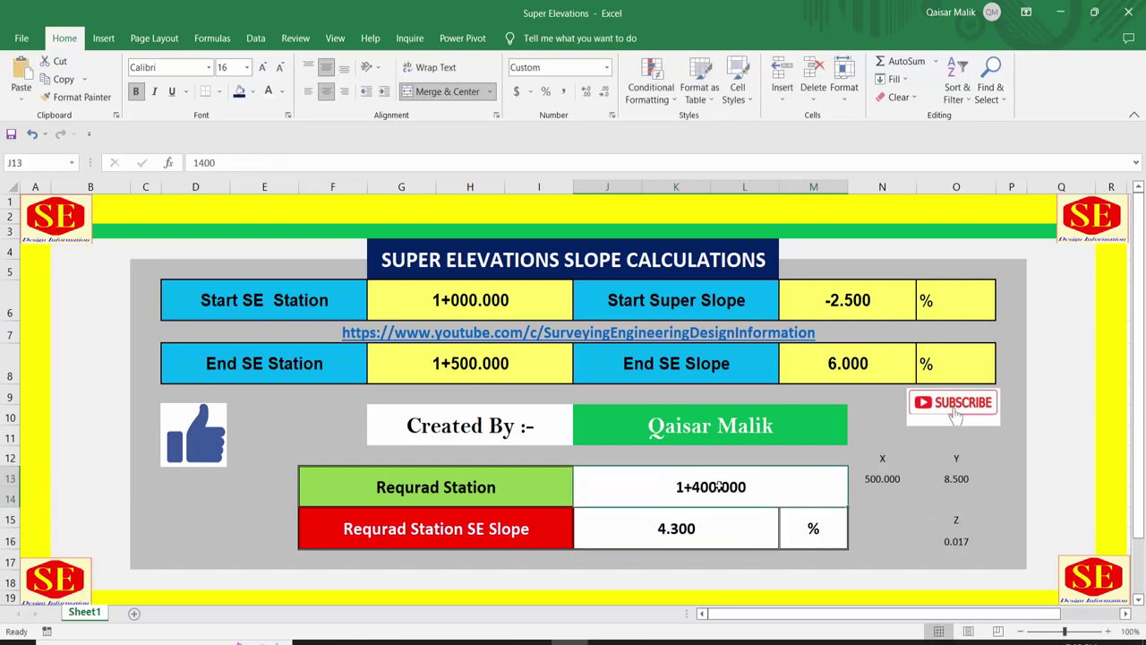
text(1+450)
key(Return)
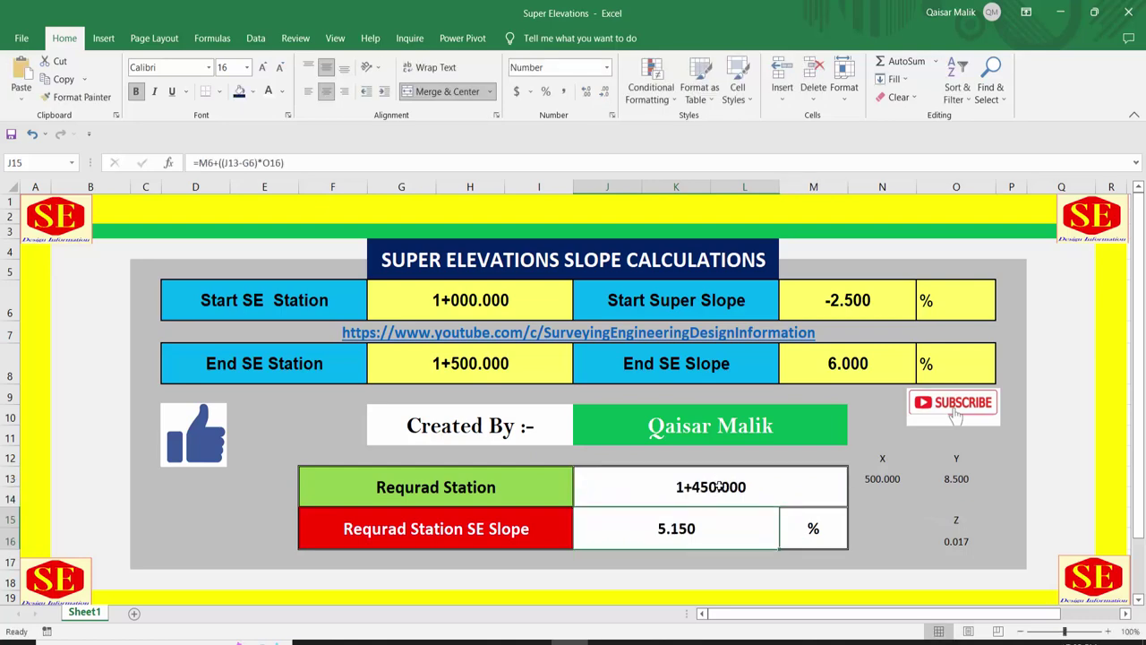
click(692, 486)
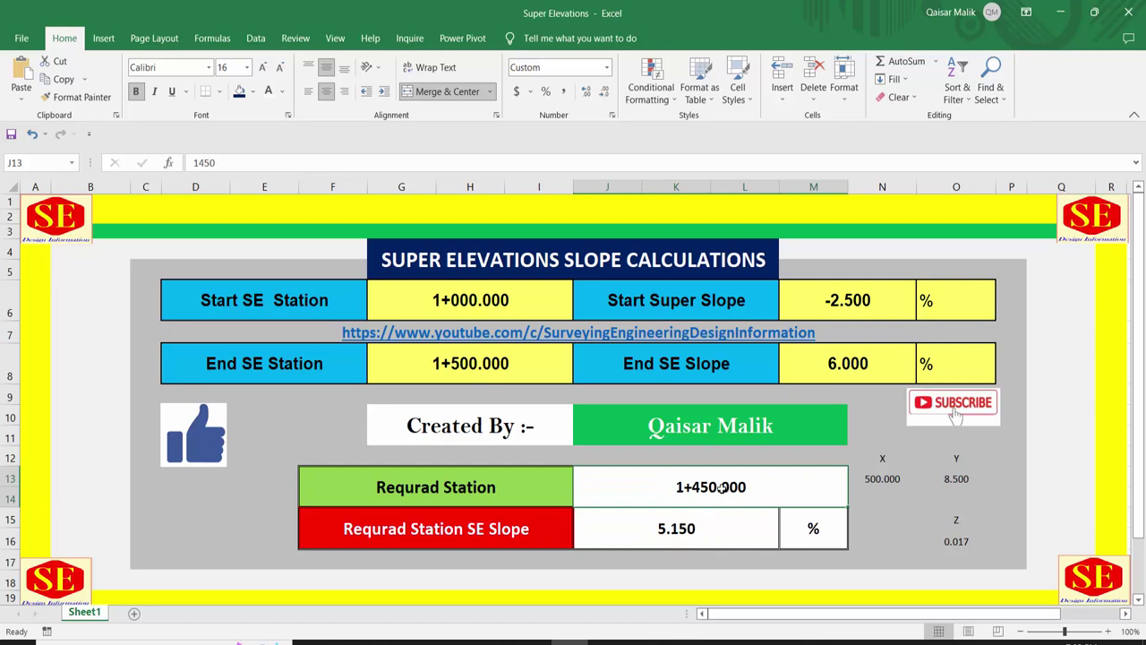
text(1500)
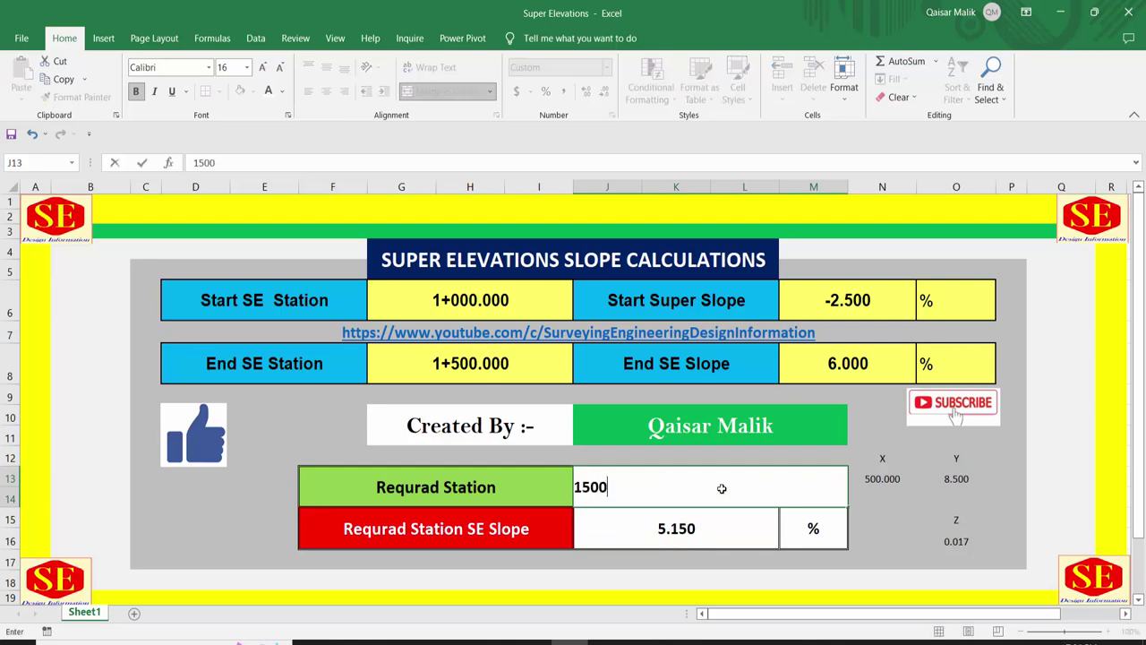
key(Return)
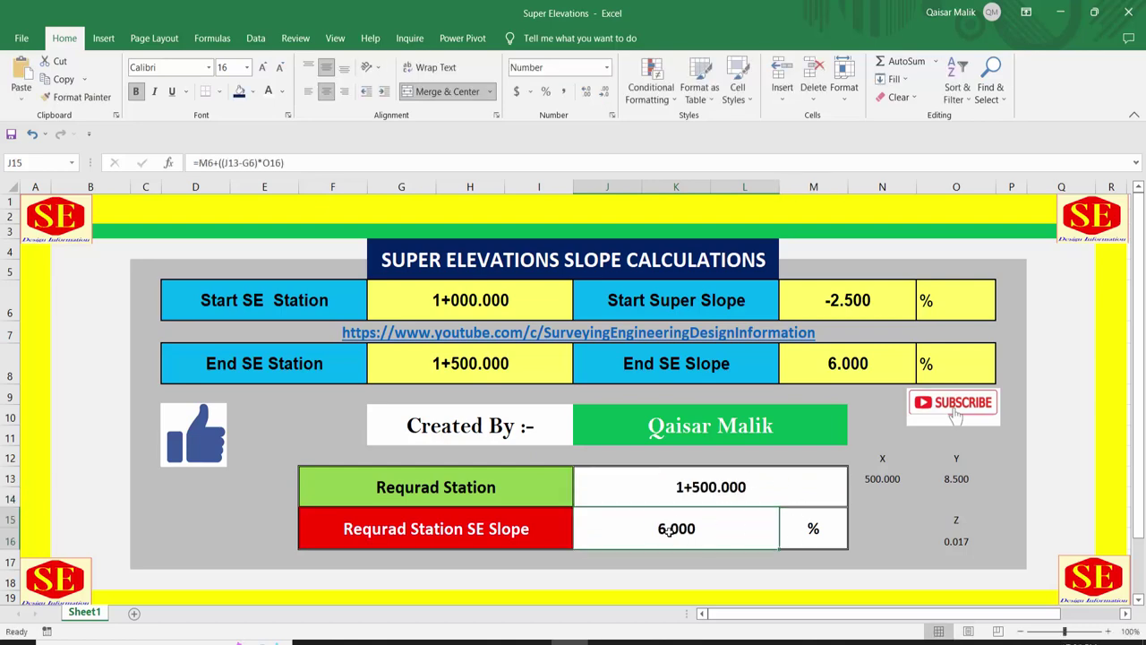
- Check the start and end slopes, then set the required station to 1+000 for a -2.500% slope
click(855, 365)
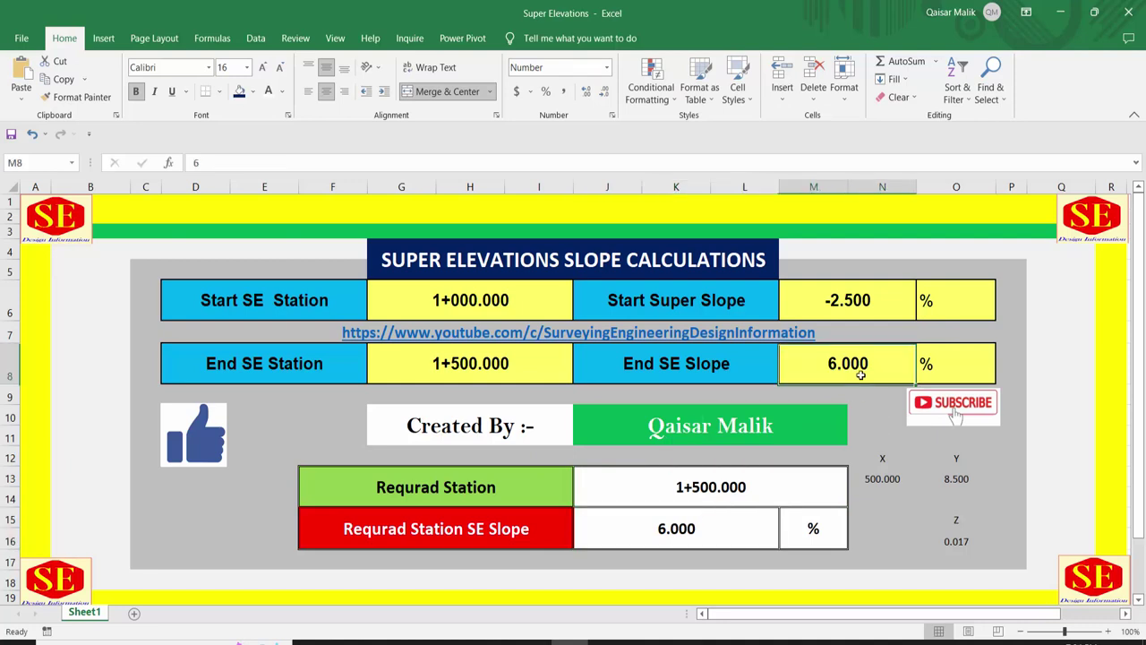
click(859, 300)
click(874, 364)
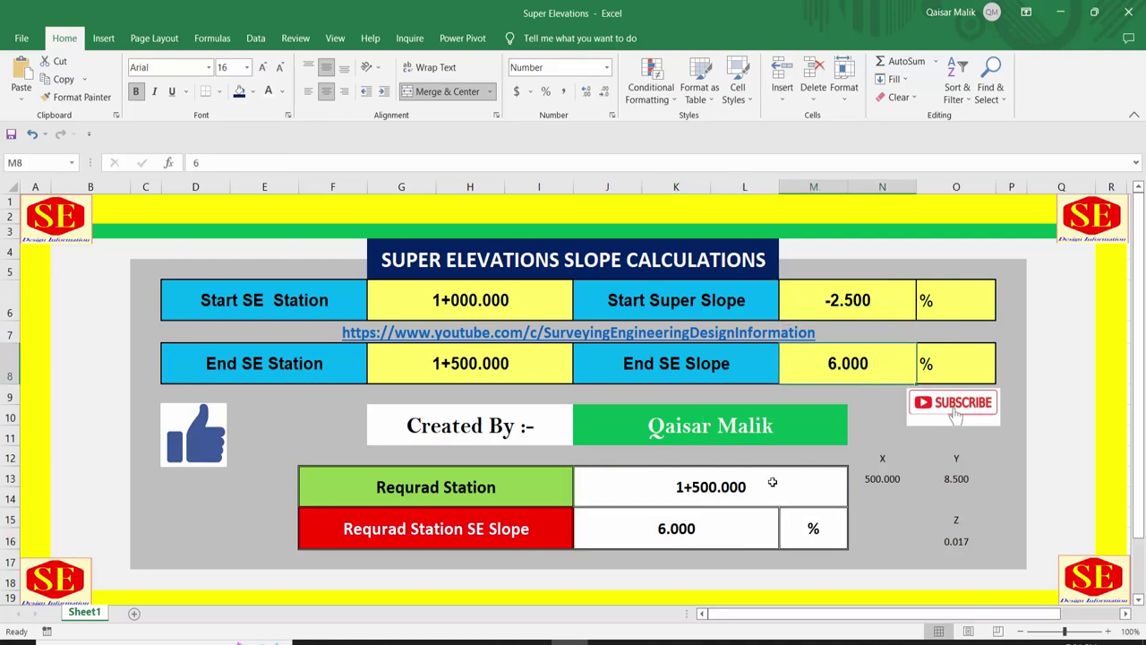
click(659, 483)
text(1+0)
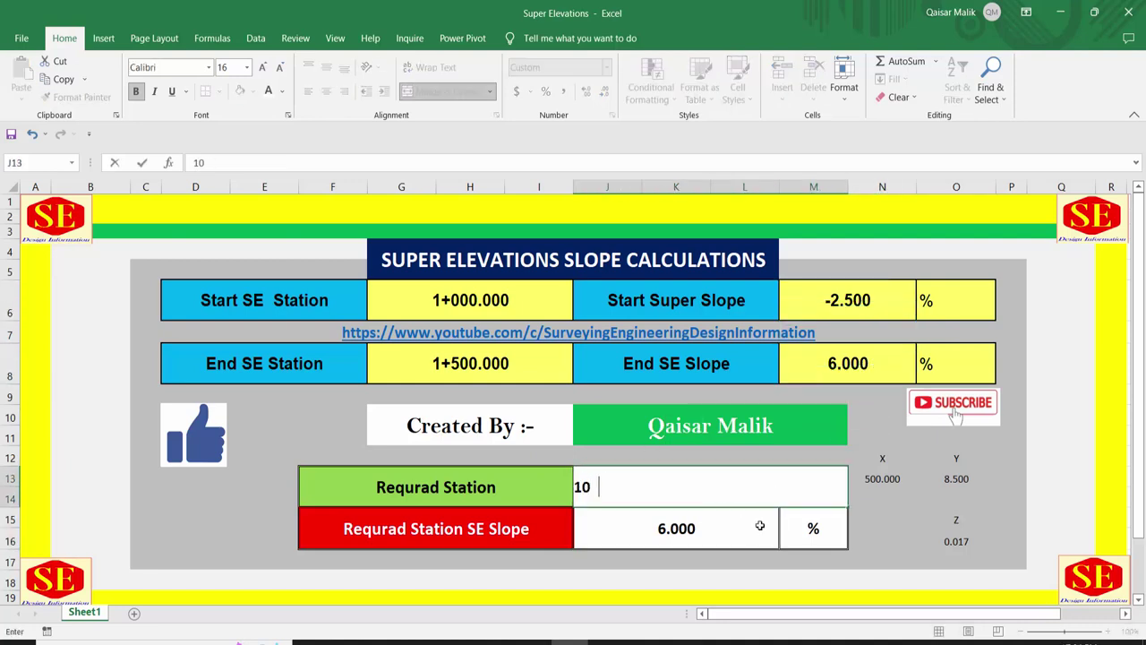
text(0)
key(Return)
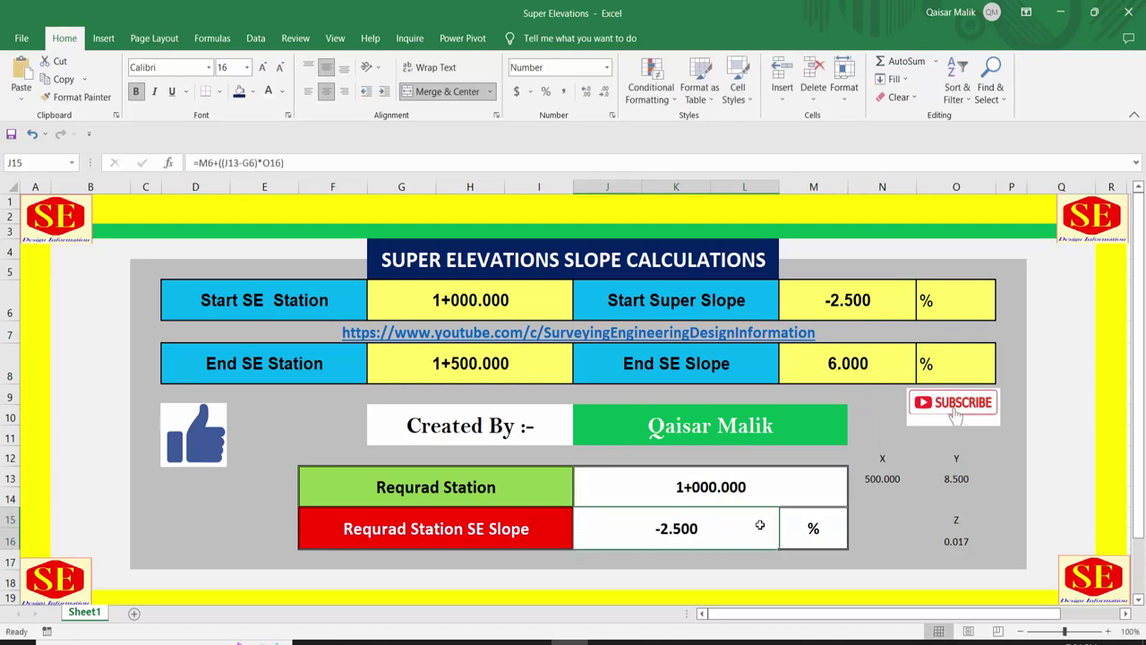
- Set the required station to 1+050 then 1+100, giving -1.650% and -0.800%
click(737, 485)
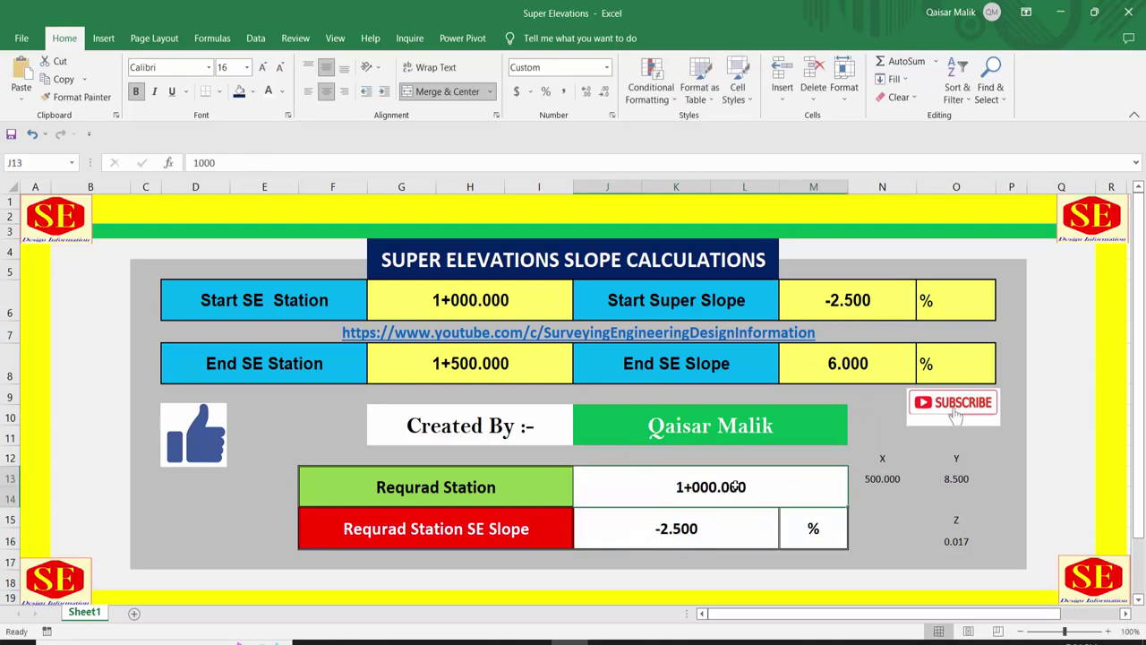
text(1+050)
key(Return)
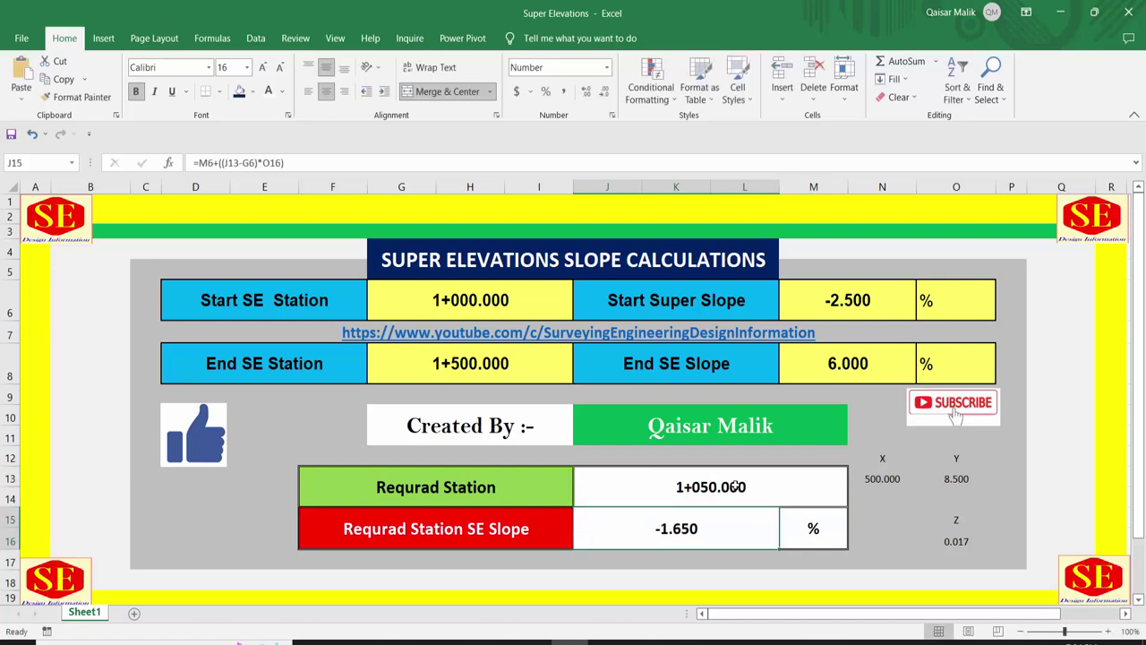
click(721, 498)
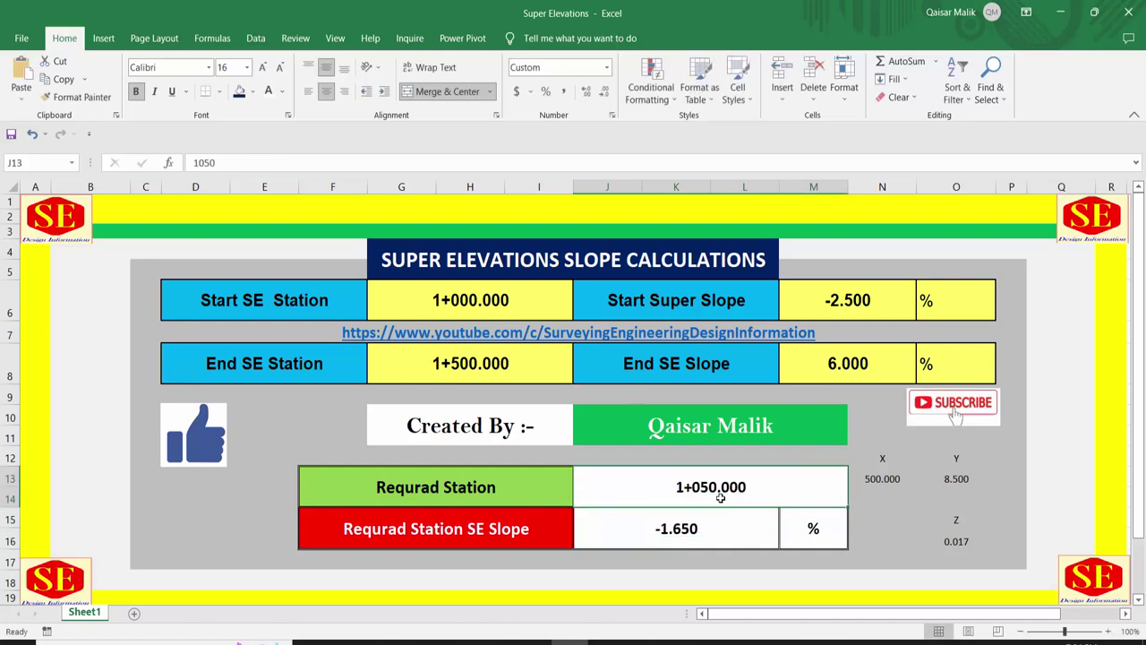
text(1100)
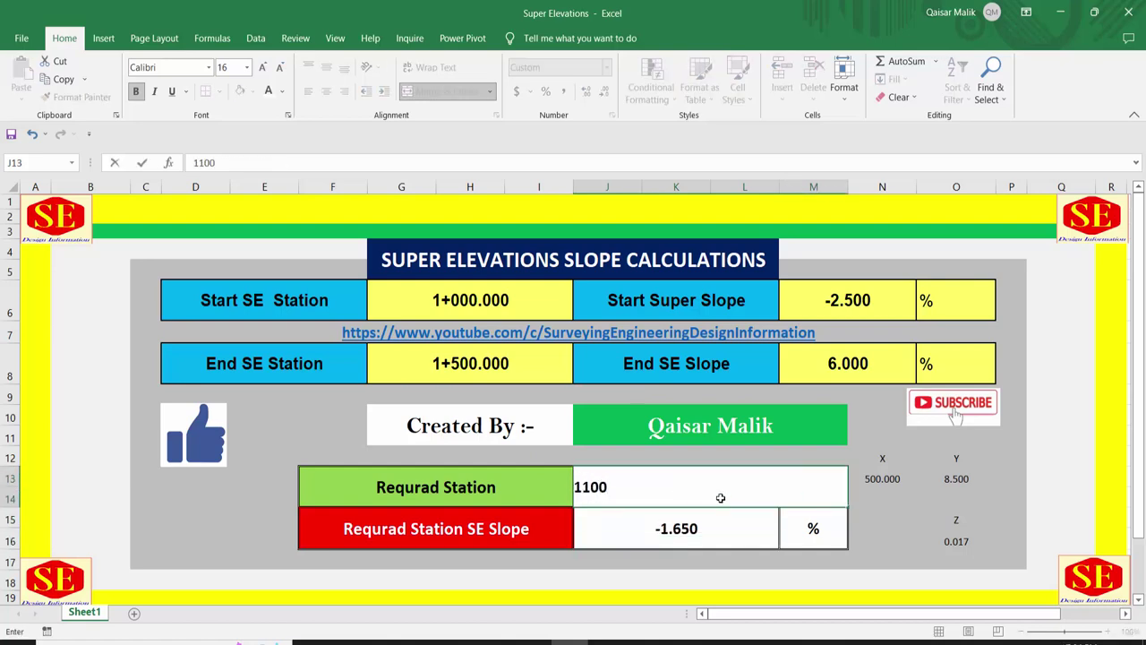
key(Return)
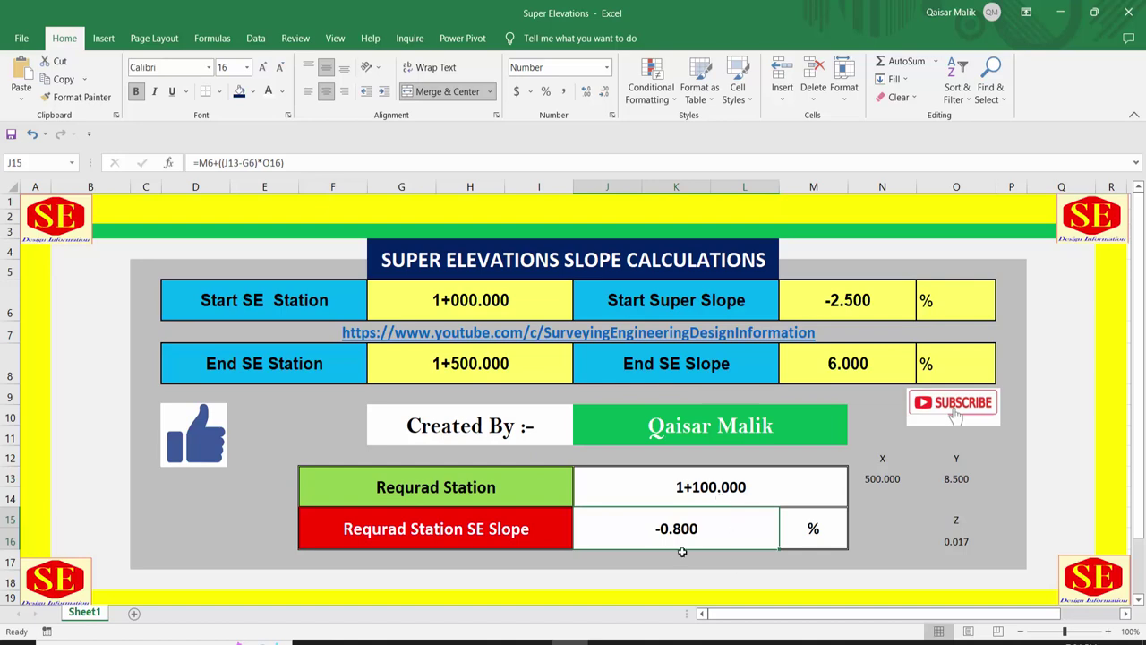
click(848, 307)
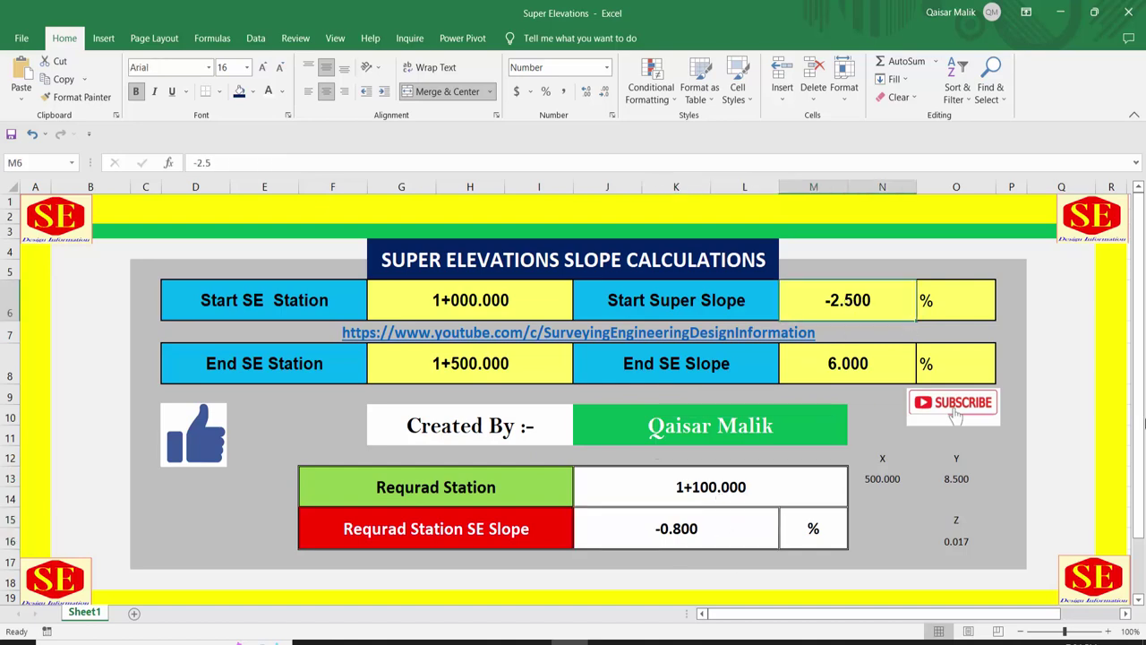
- Enter 6 as the start super slope in M6 and -2.5 as the end SE slope in M8
text(6)
key(Return)
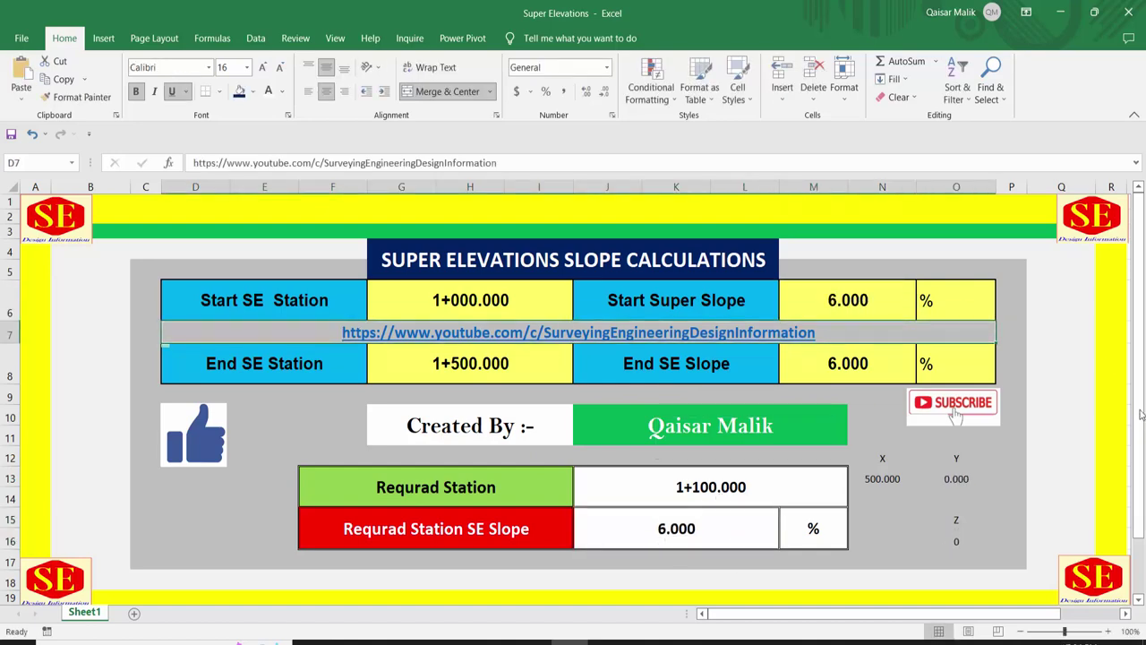
click(871, 376)
text(6)
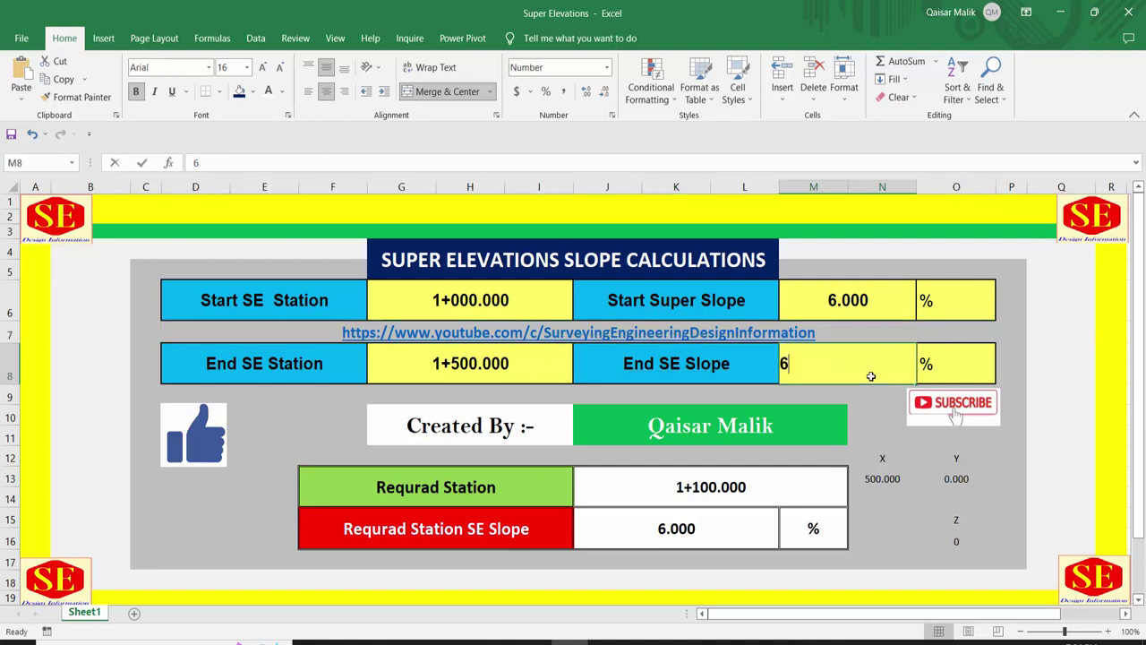
text(-)
key(BackSpace)
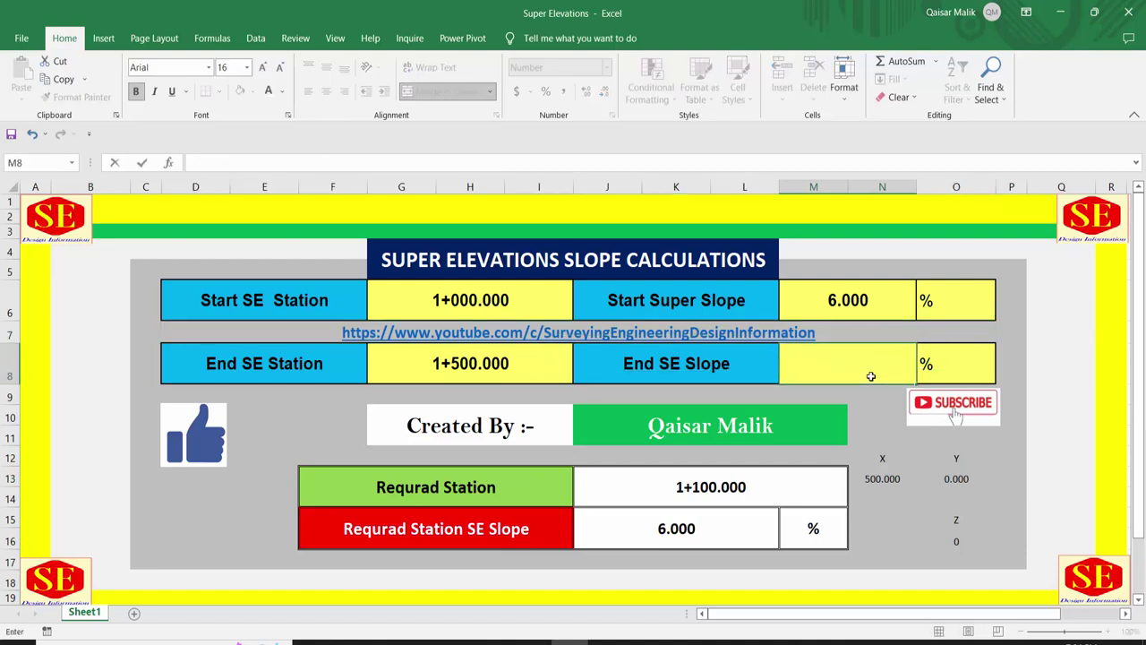
text(-2.5)
key(Return)
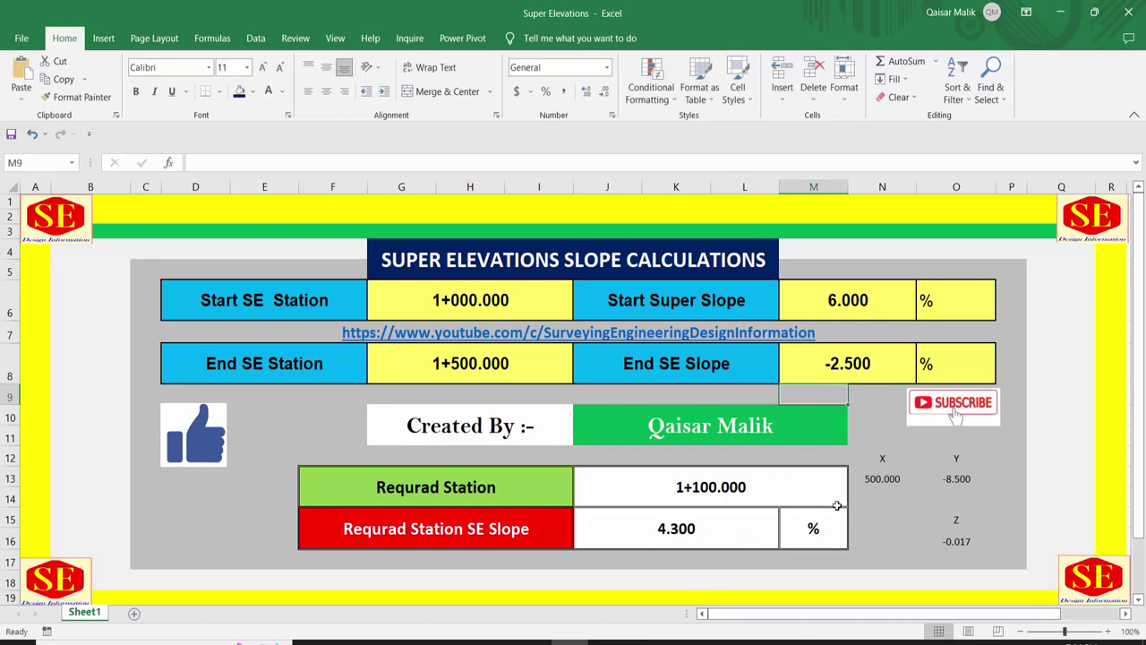
- Set the required station to 1+000, 1+050 and 1+100 in turn, reading the new slope each time
click(739, 489)
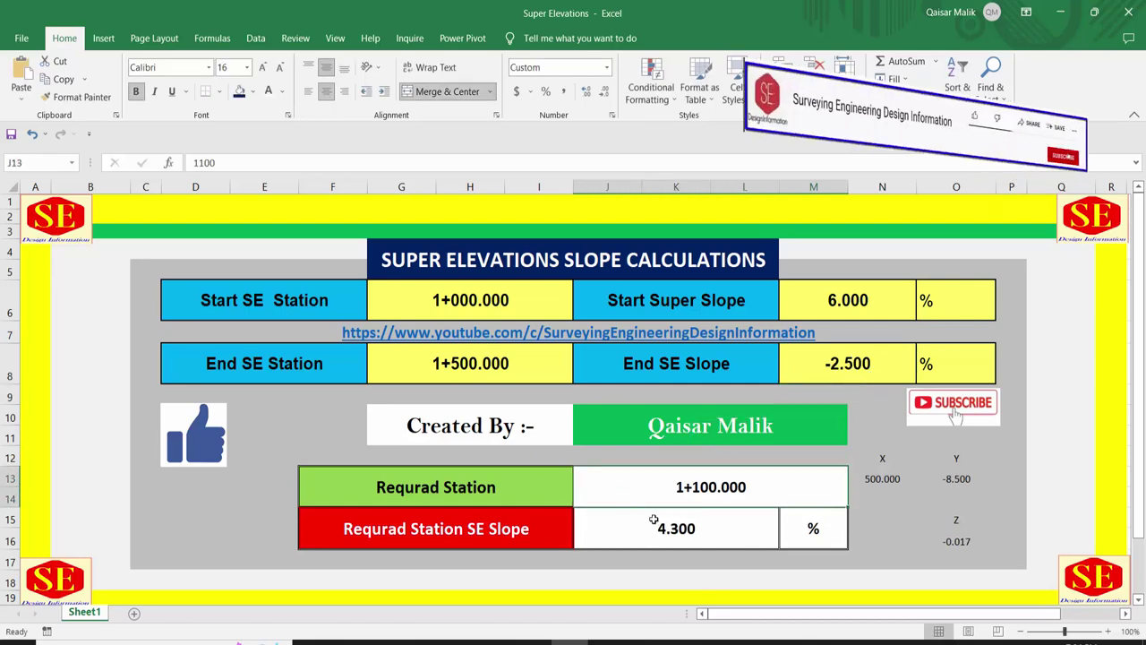
key(F2)
key(BackSpace)
key(BackSpace)
key(BackSpace)
text(000)
key(Return)
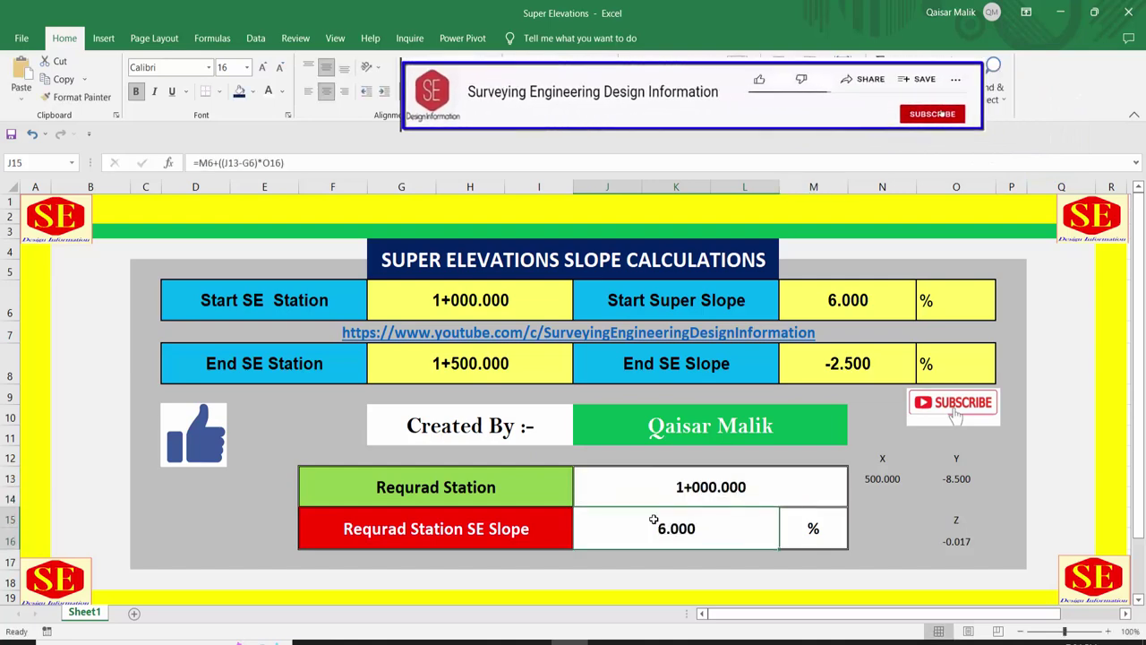
click(705, 477)
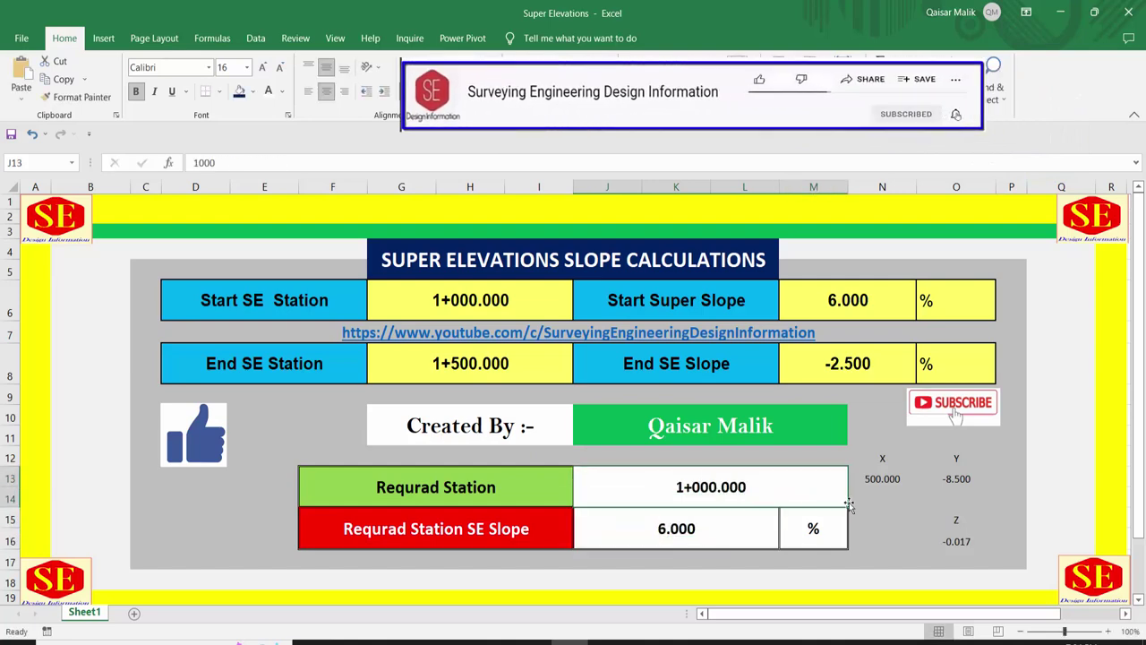
text(1050)
key(Return)
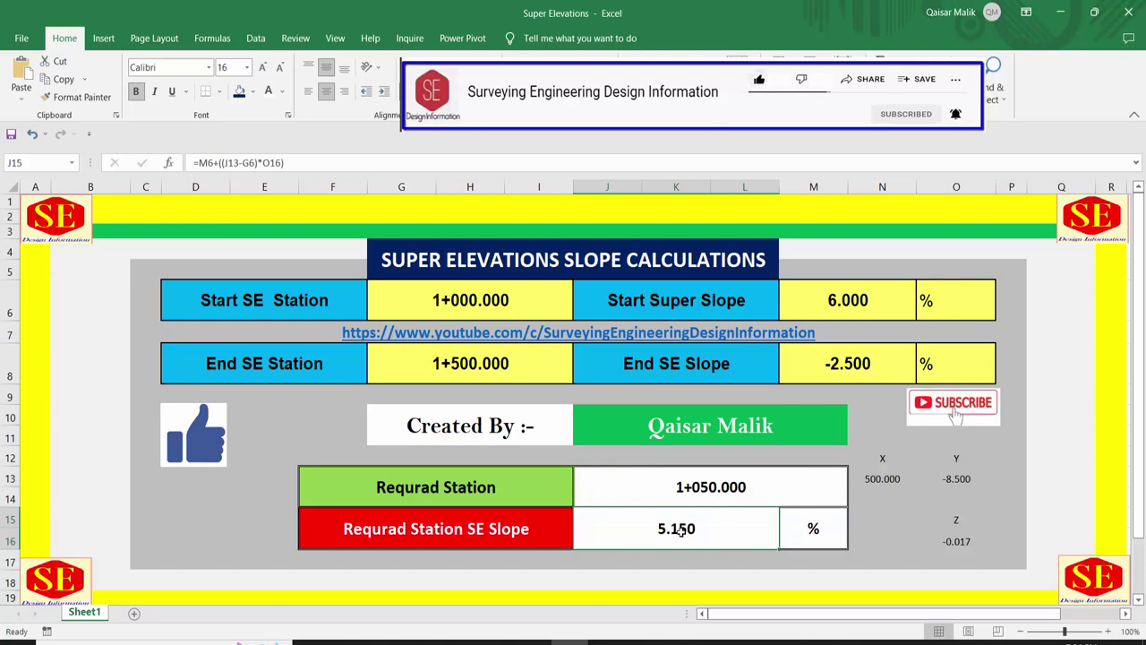
click(700, 489)
text(1)
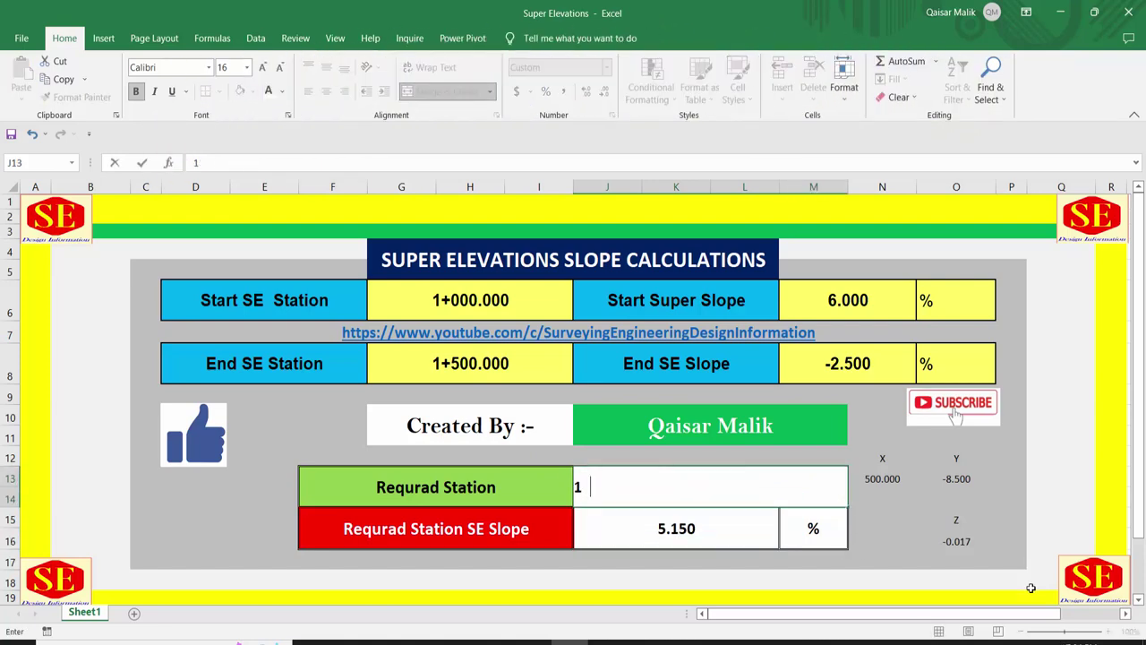
text(00)
key(Return)
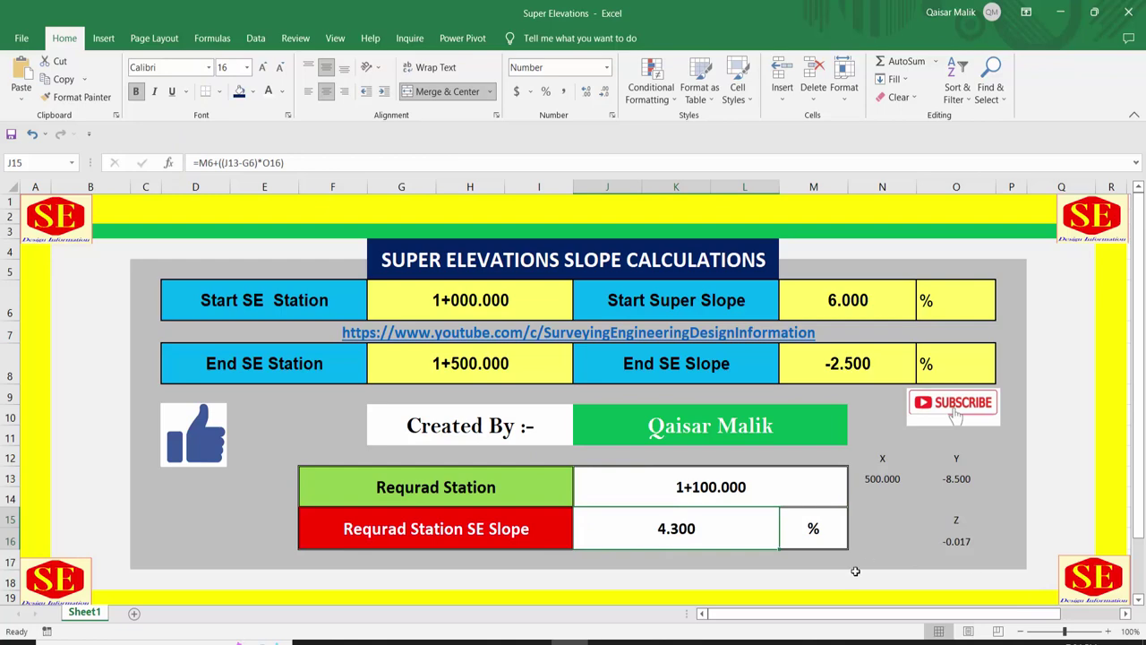
- Change the required station to 1+200 and then 1+300
click(745, 486)
text(1+2)
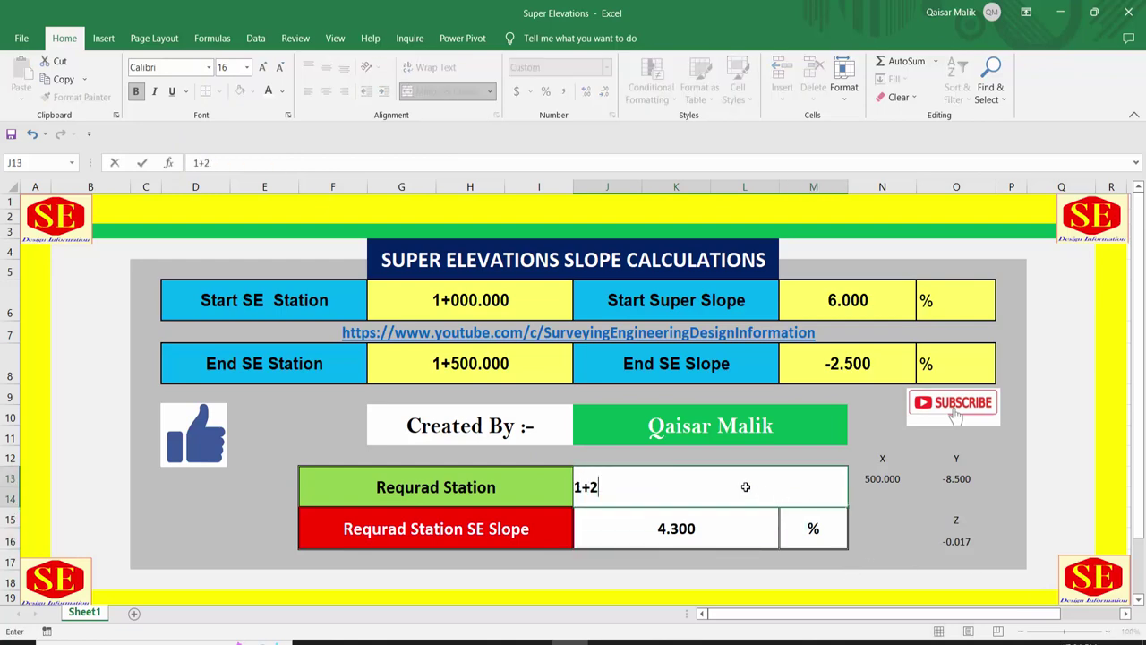
text(5)
key(BackSpace)
text(200)
key(Return)
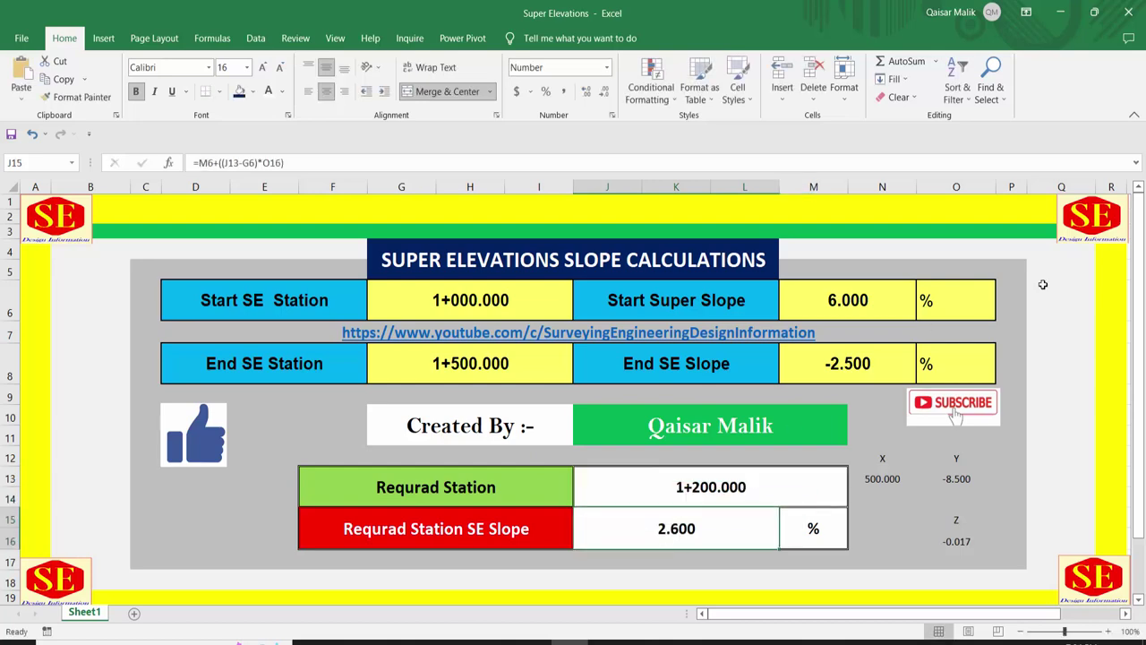
double_click(729, 491)
key(BackSpace)
key(BackSpace)
key(BackSpace)
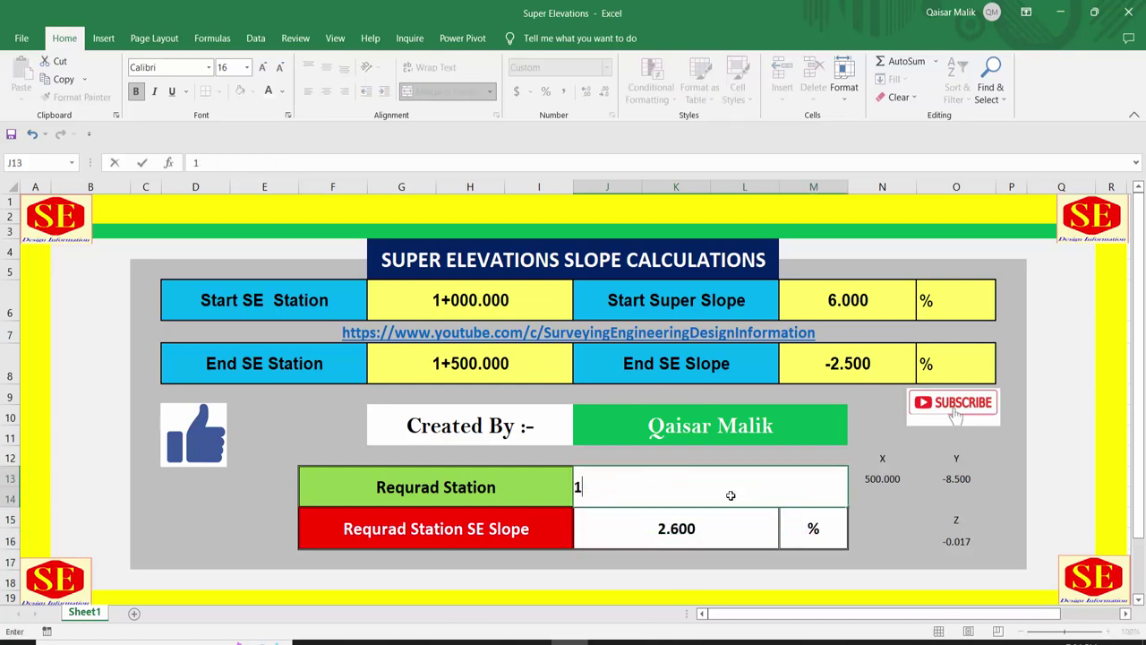
text(300)
key(ctrl+Return)
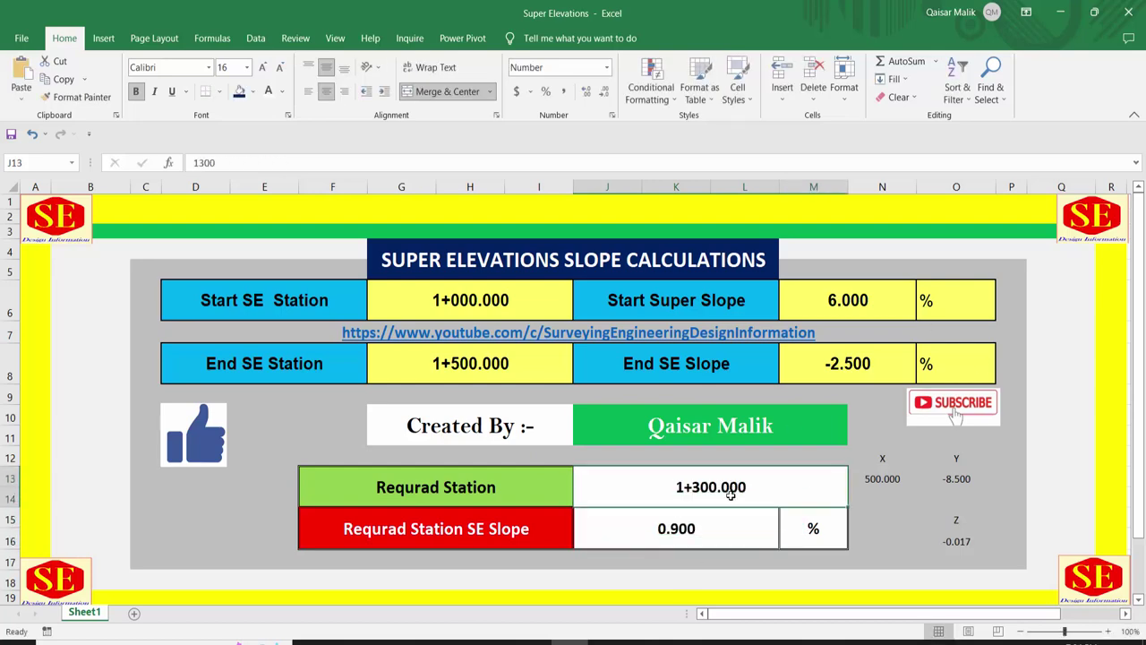
- Finish with stations 1+400 and 1+500, where the slope reads -2.500%
double_click(731, 493)
key(BackSpace)
key(BackSpace)
key(BackSpace)
text(400)
key(Return)
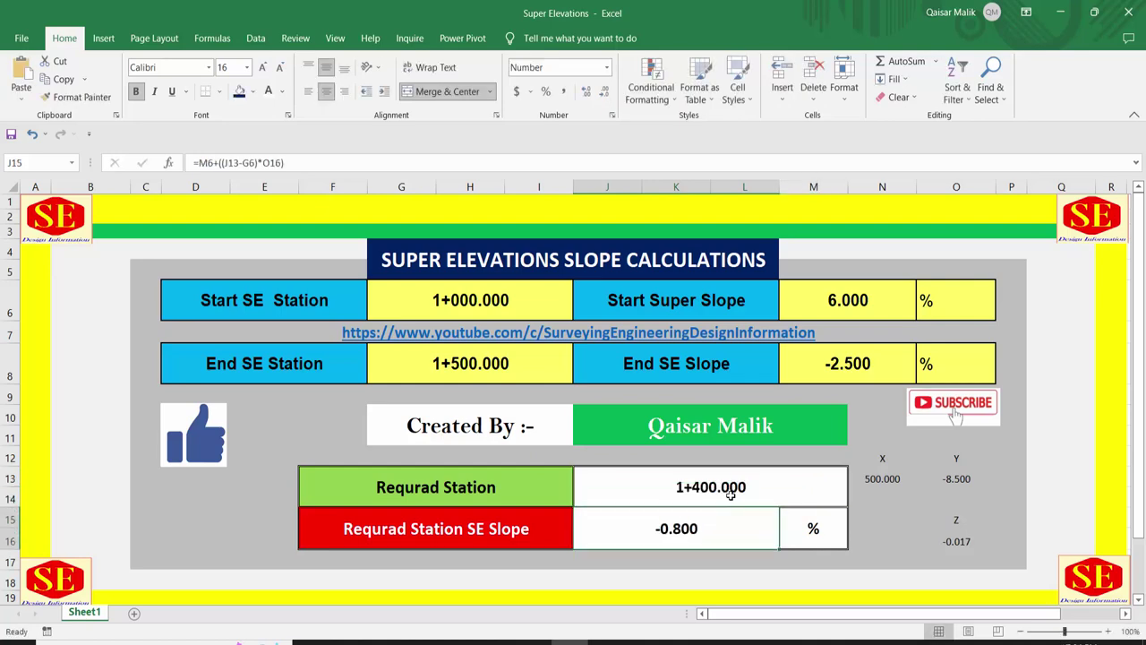
click(730, 494)
double_click(731, 493)
key(BackSpace)
key(BackSpace)
key(BackSpace)
text(500)
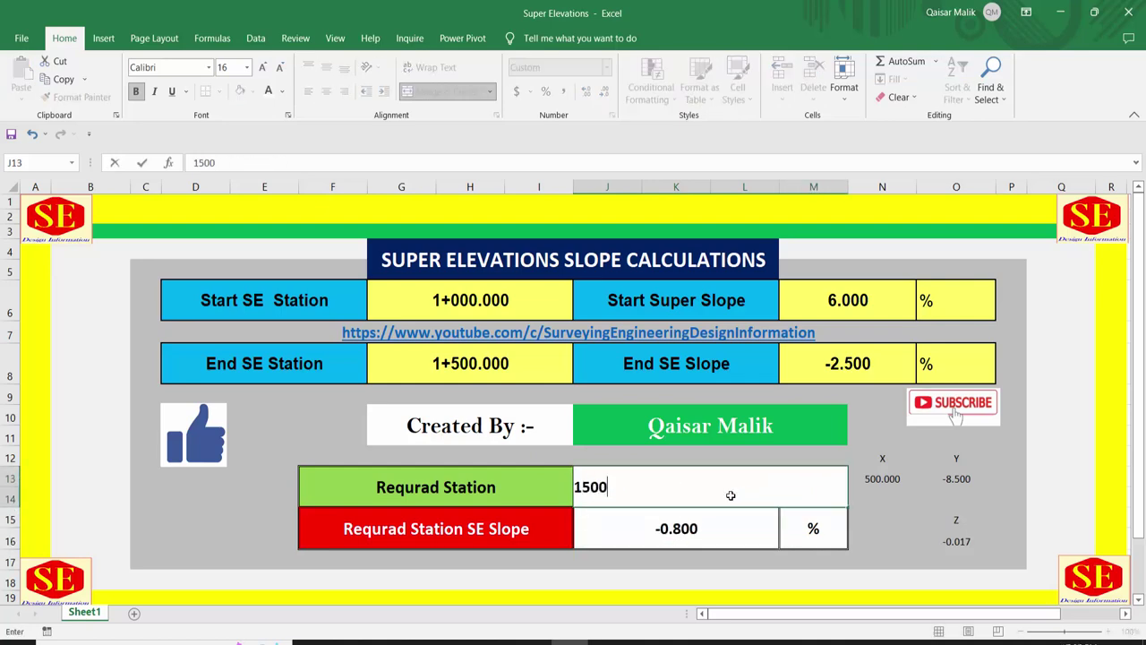
key(Return)
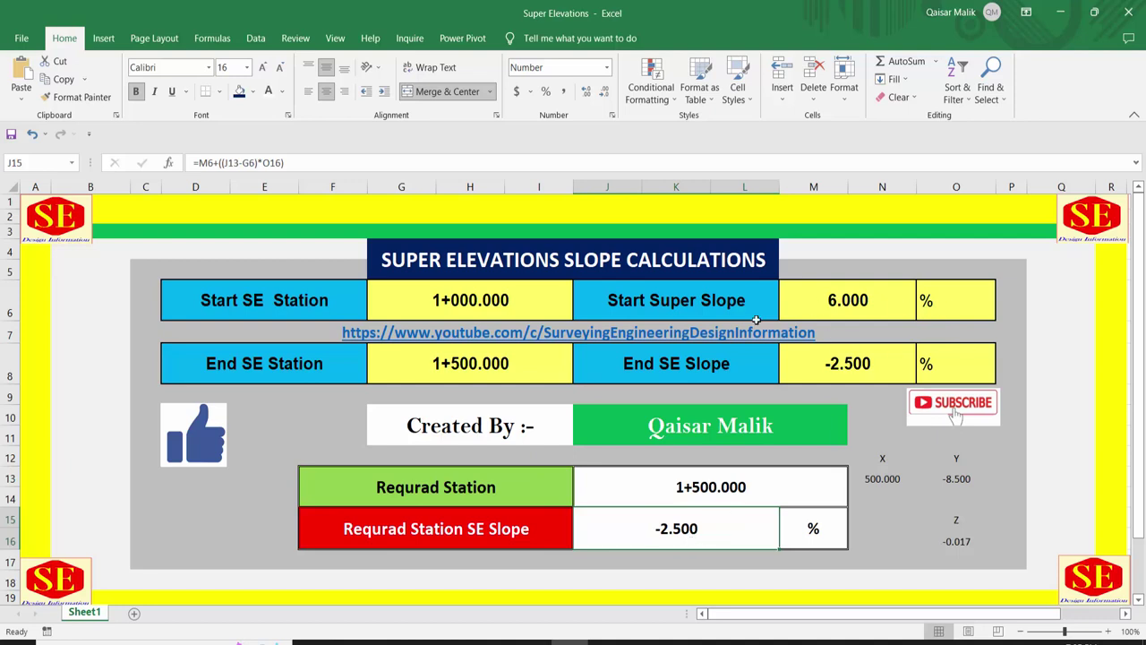
click(829, 299)
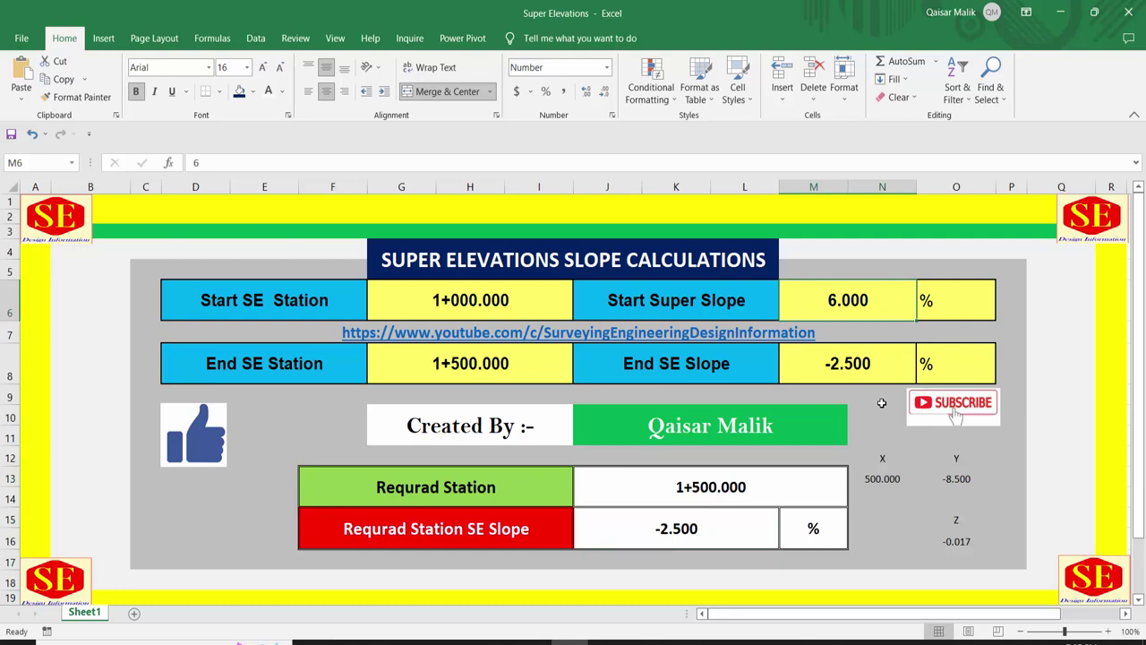
click(666, 538)
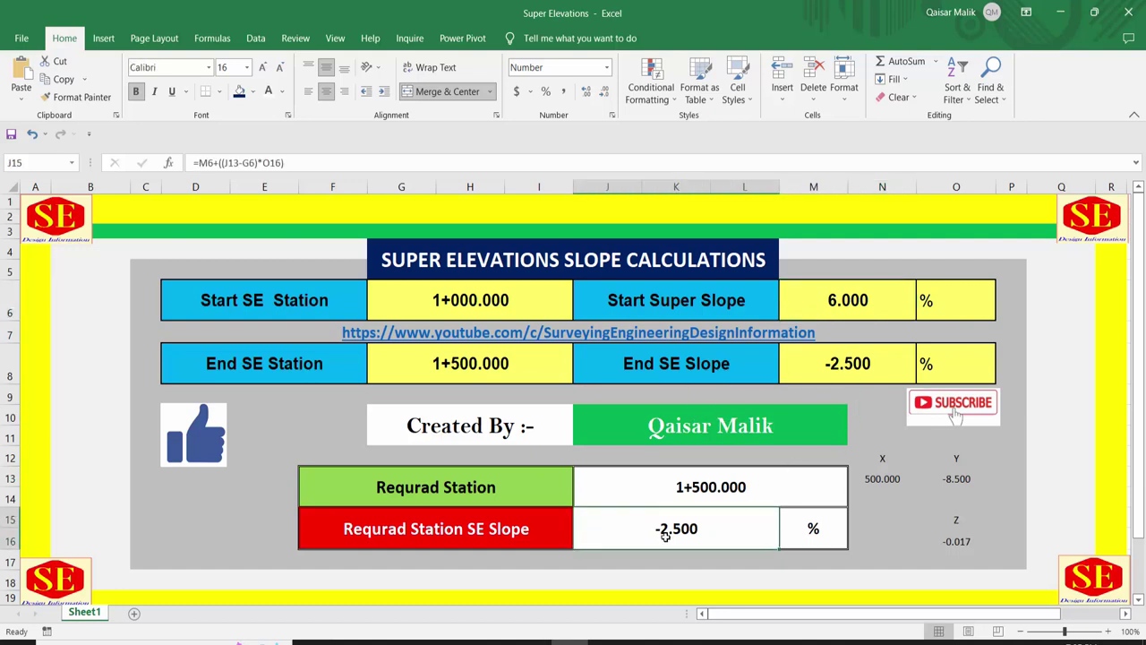